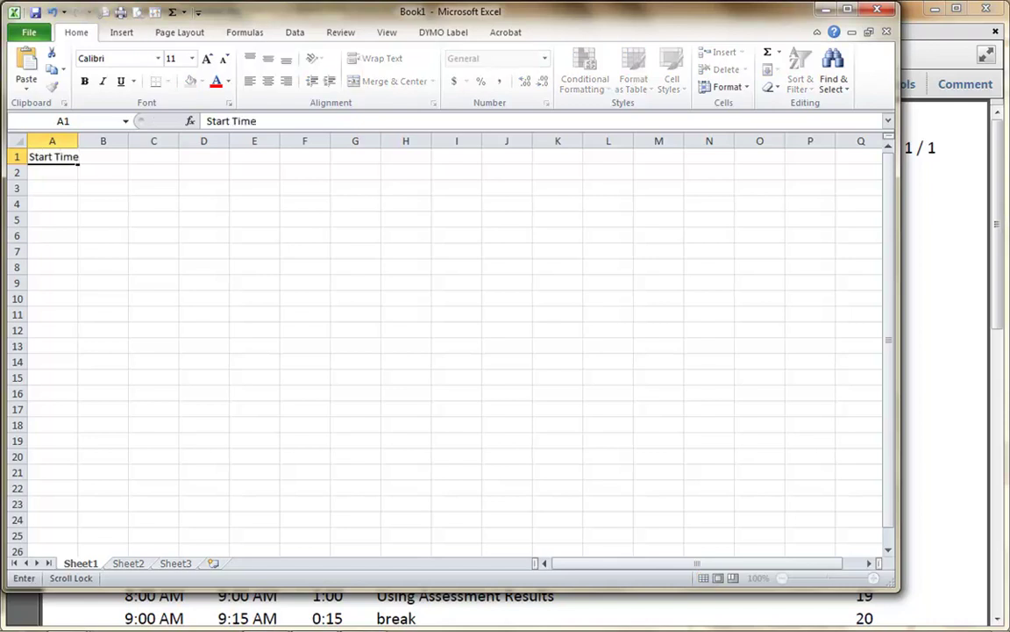
Step: Complete the Start Time heading and add the headings End Time in B1 and Duration in C1
key(Tab)
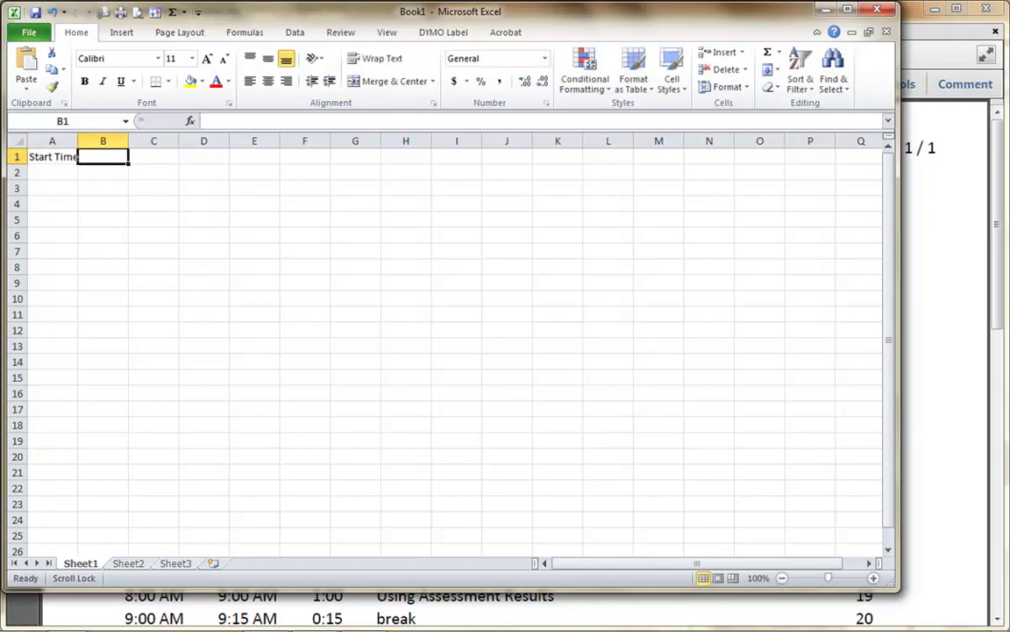
key(alt+Tab)
key(alt+Tab)
text(End Time)
key(Tab)
text(Duration)
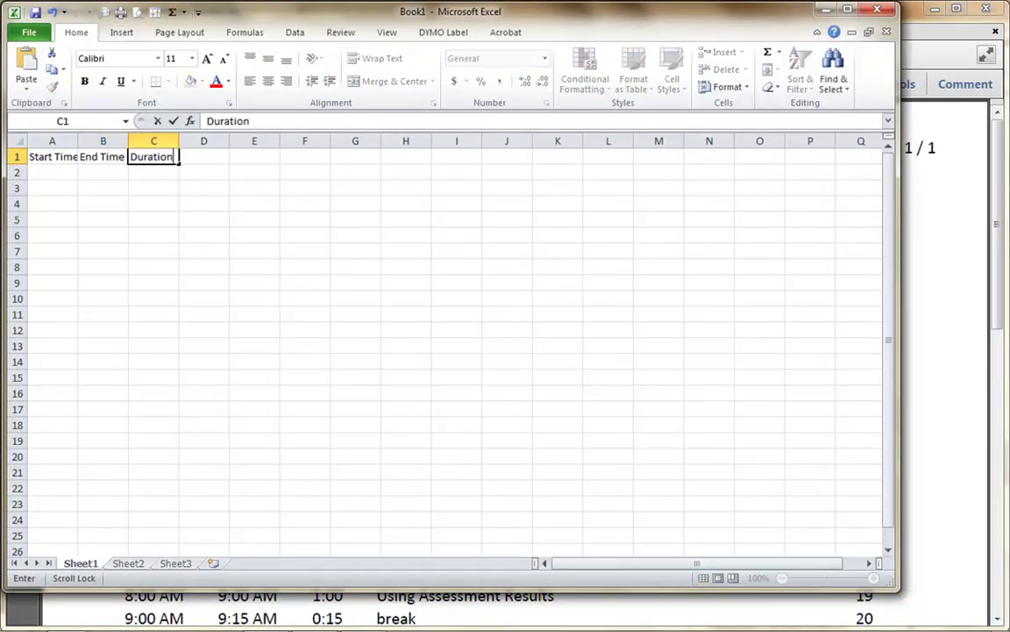
key(Tab)
Step: Check the agenda PDF for the remaining headings and enter Activity in D1 and Sequence # in E1
key(alt+Tab)
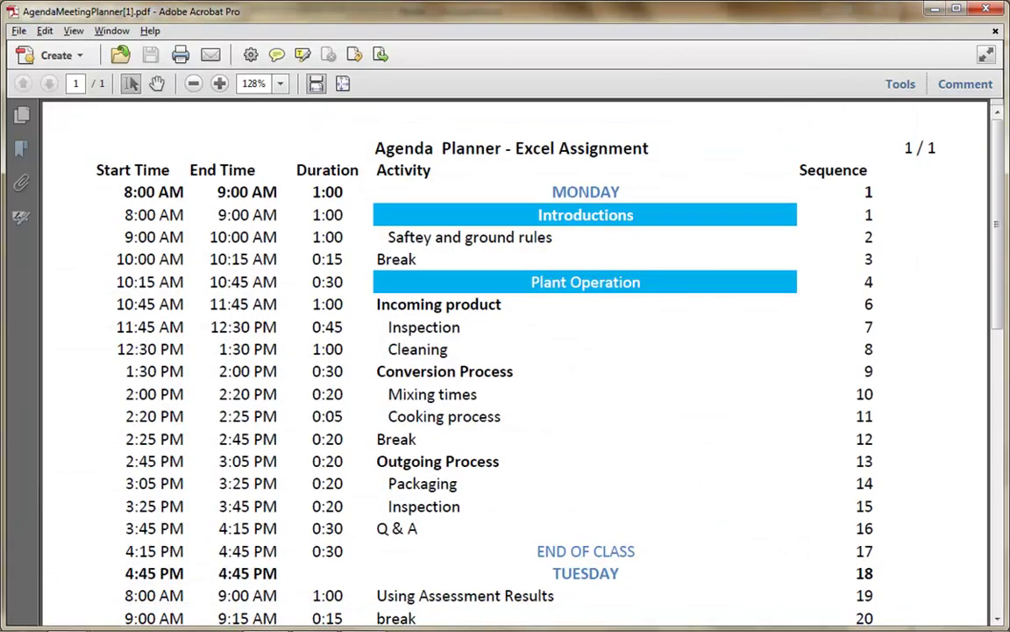
key(alt+Tab)
text(Act)
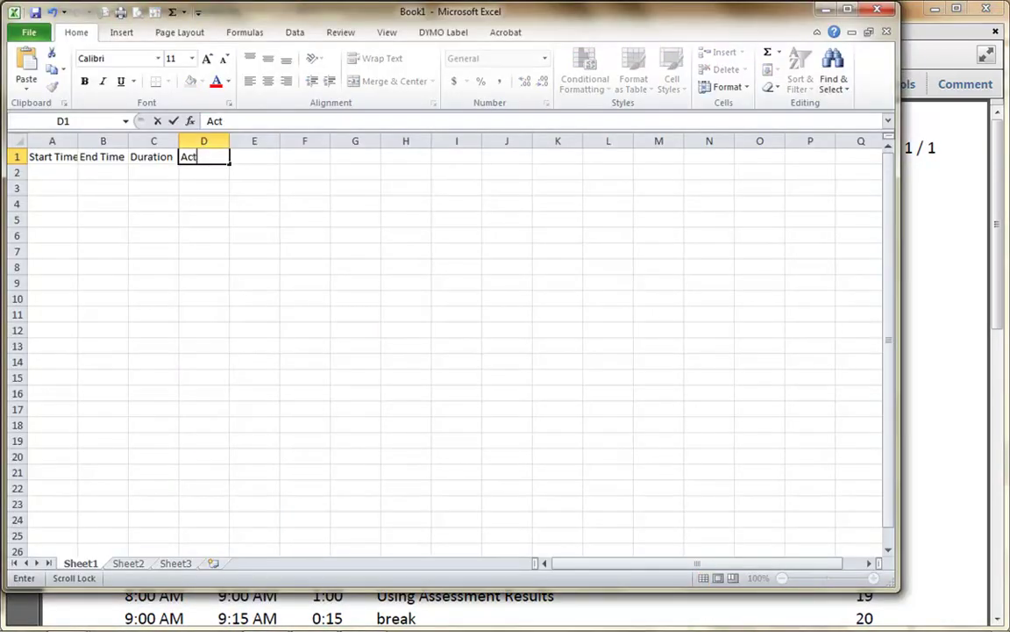
text(ivity)
key(Tab)
key(alt+Tab)
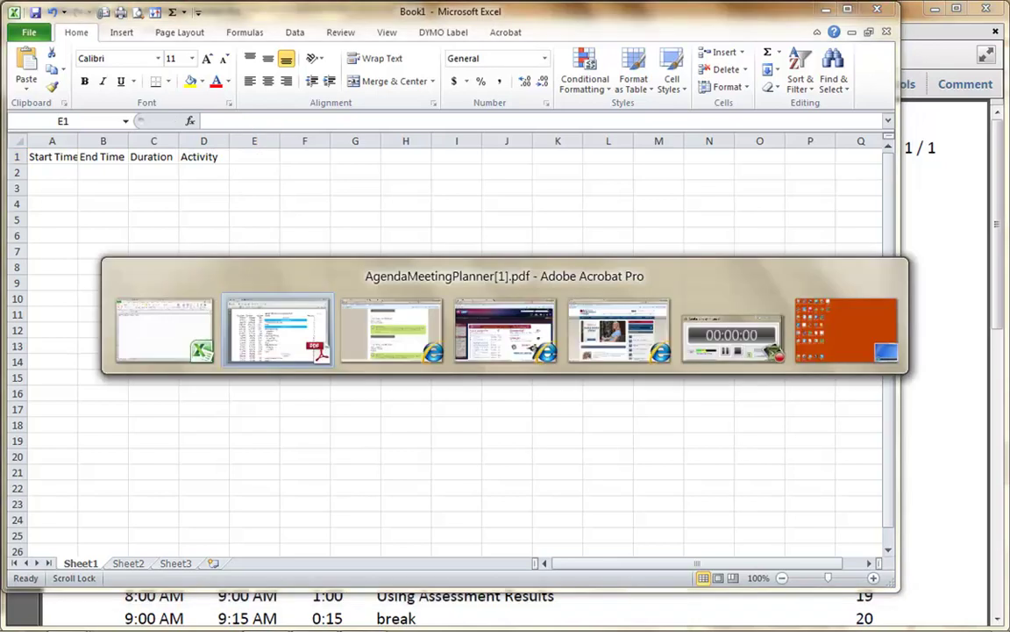
key(alt+Tab)
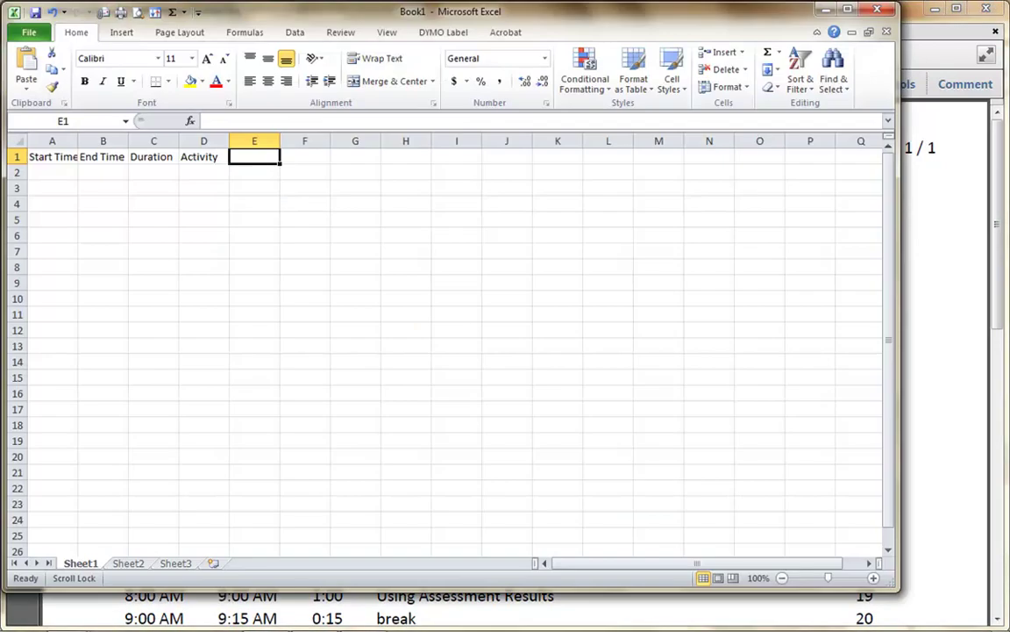
text(Sequence)
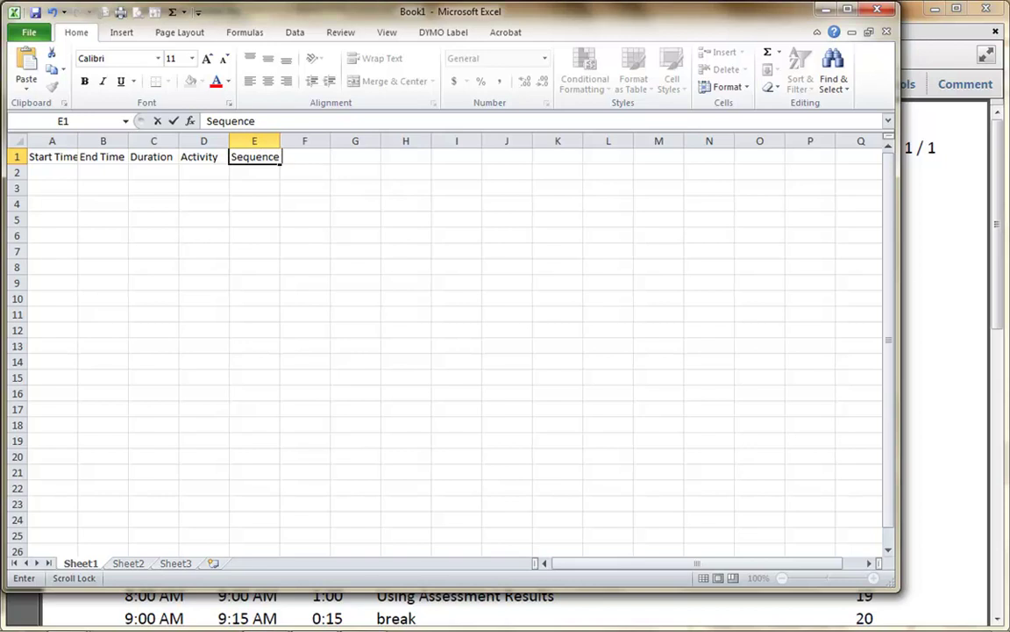
text( #)
key(Return)
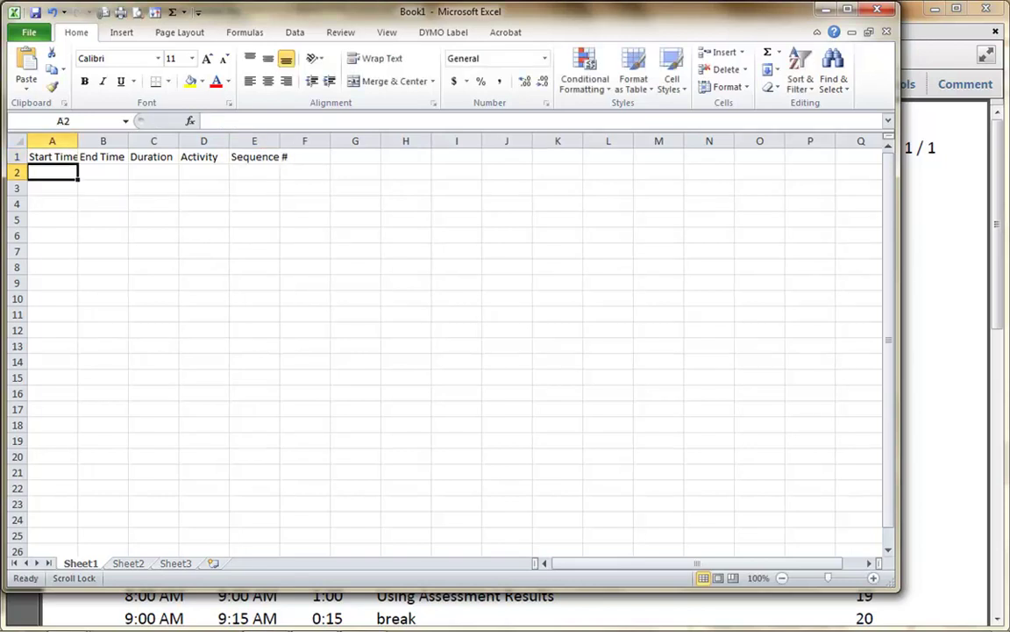
Step: Widen the Start Time, End Time and Sequence # columns to fit their headings and make the Activity column much wider
drag(78, 140, 177, 140)
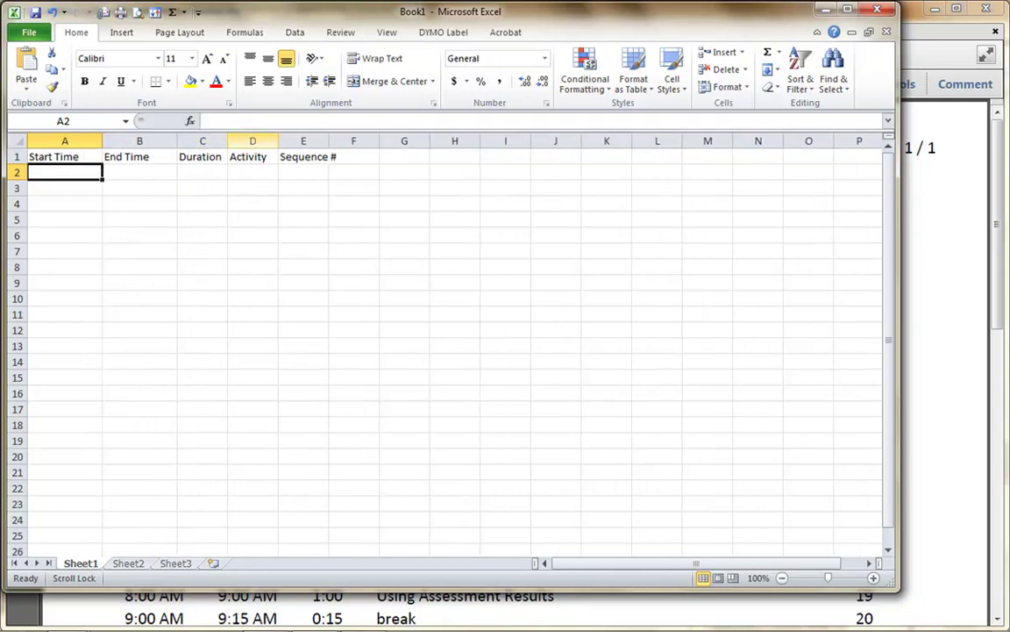
drag(278, 141, 445, 140)
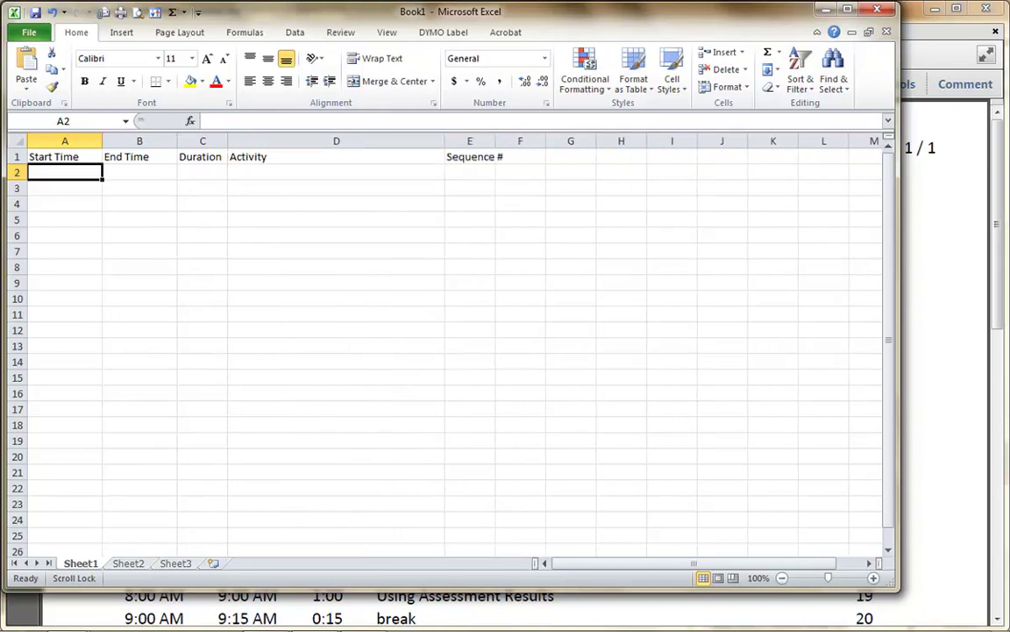
drag(495, 140, 543, 140)
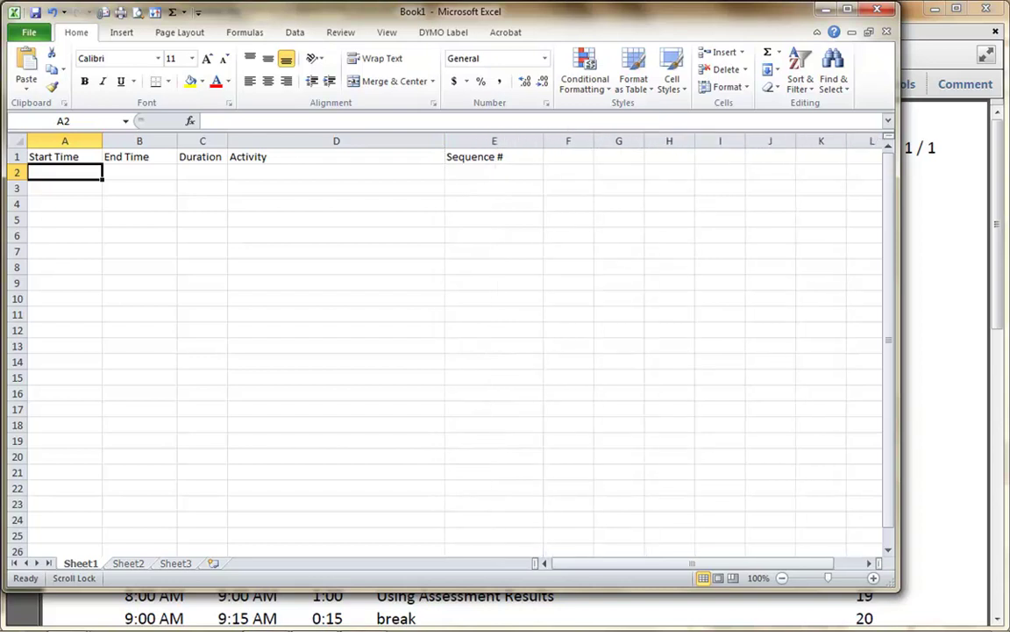
Step: Fill in row 2 with the start time 8:00 AM and the activity START OF DAY
text(8:00 am)
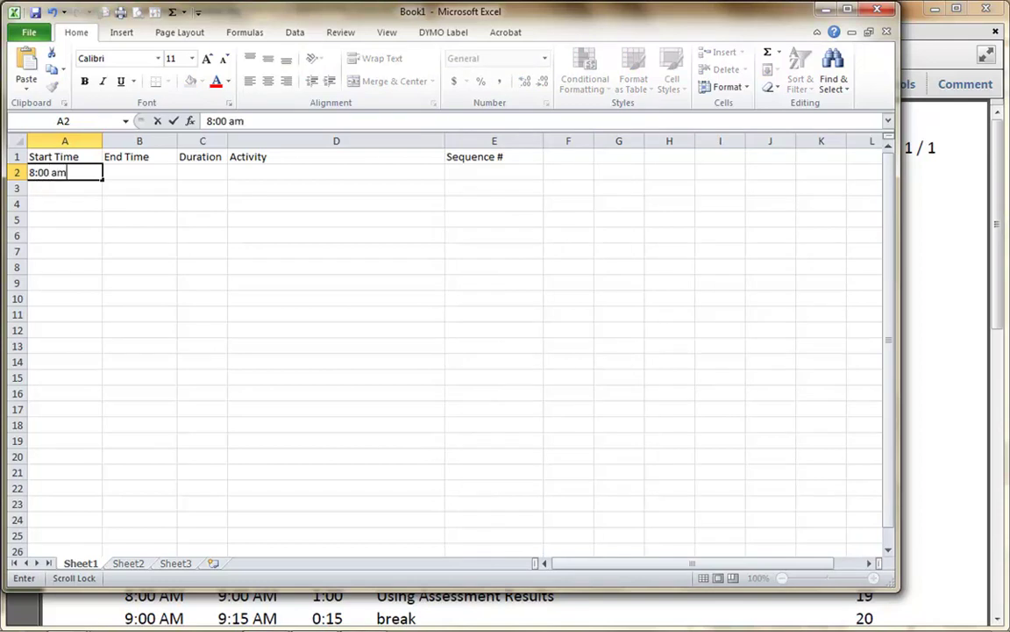
key(Return)
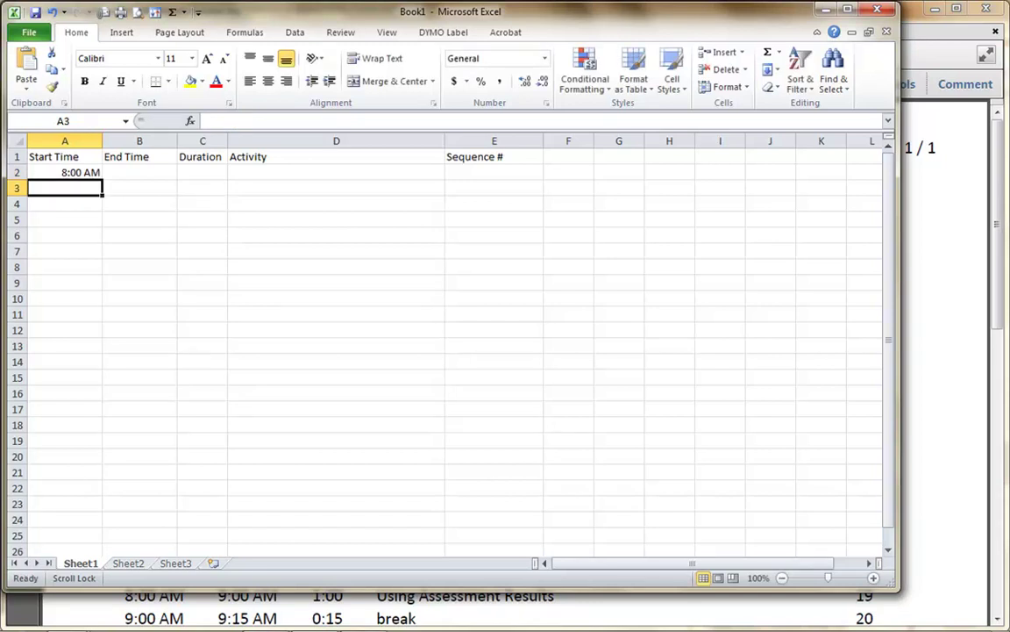
click(139, 172)
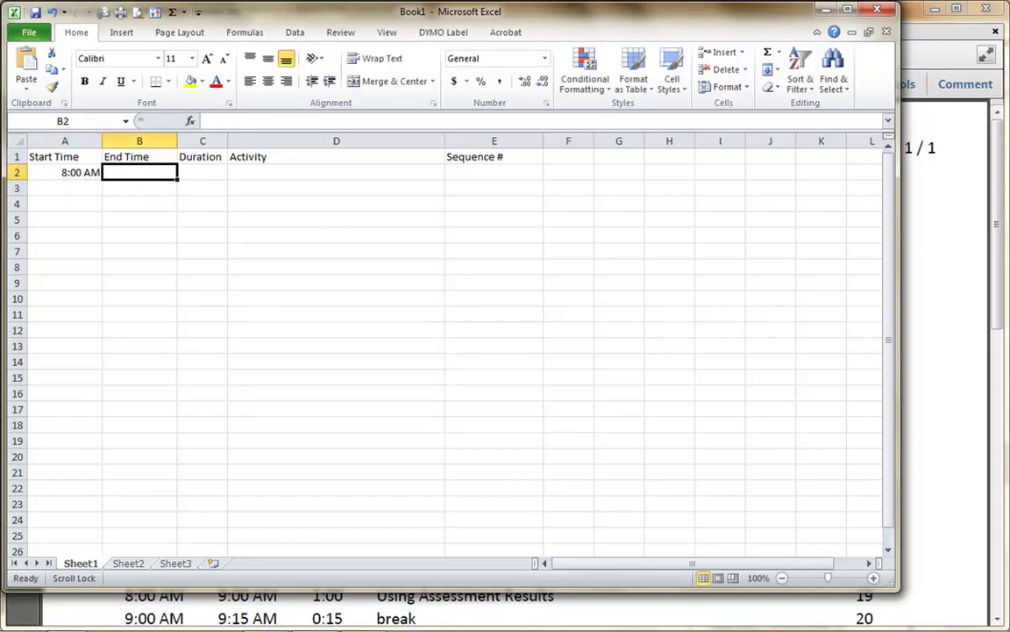
key(alt+Tab)
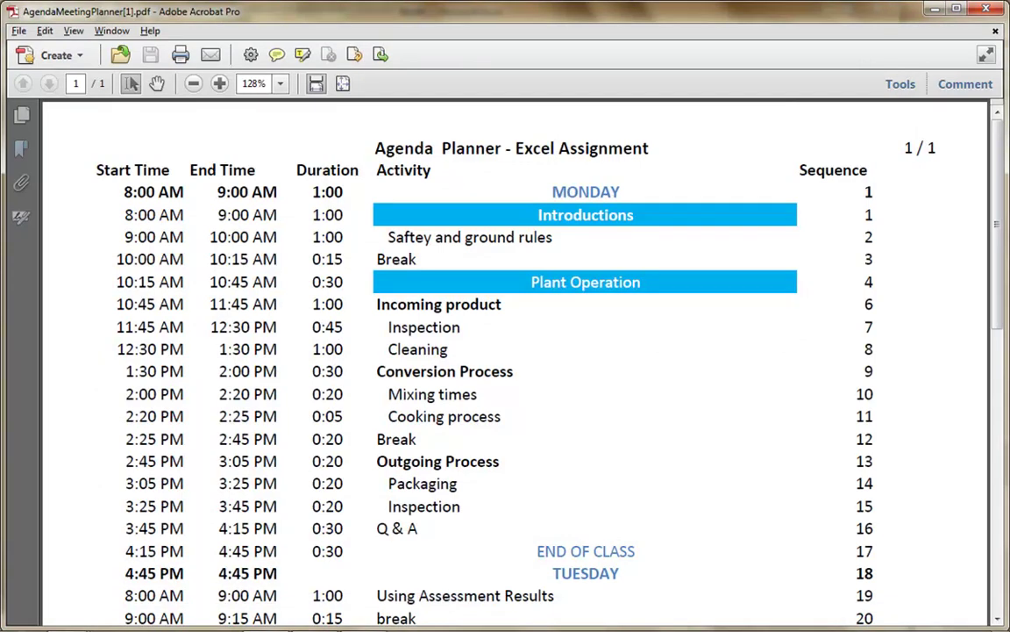
key(alt+Tab)
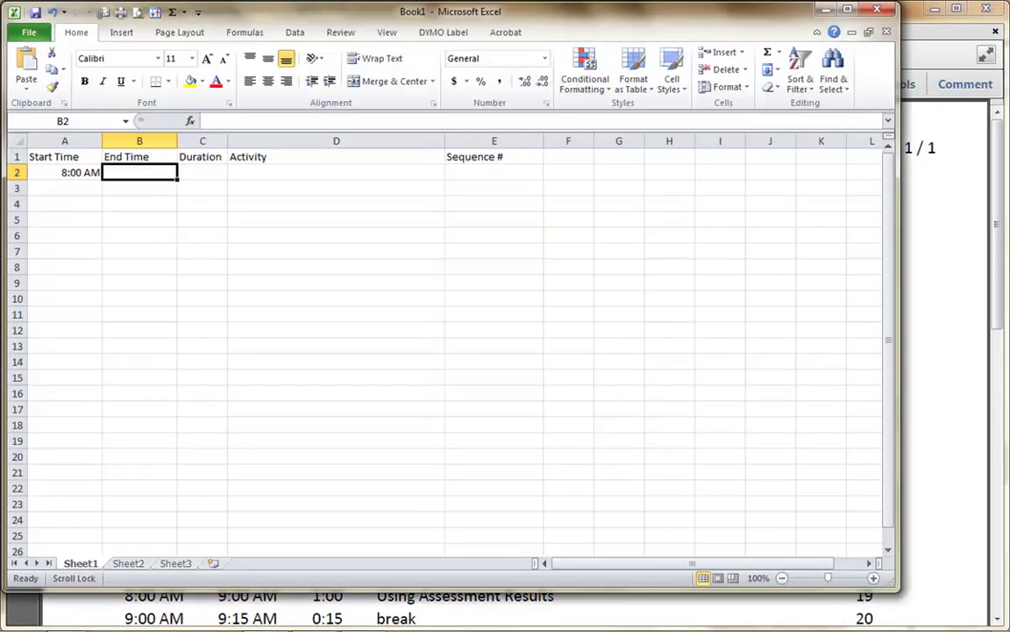
click(336, 172)
text(START )
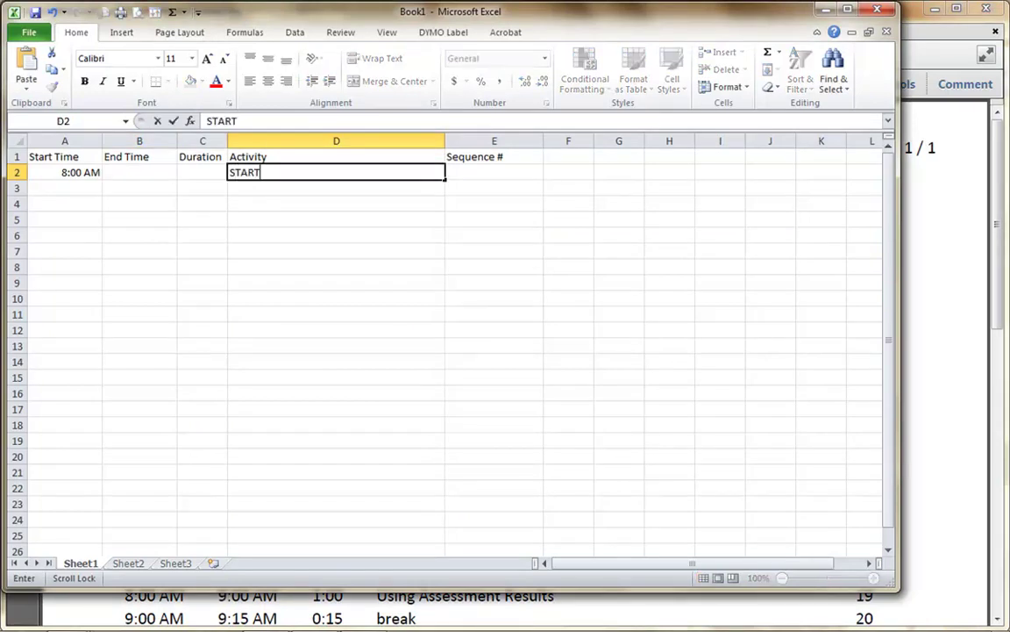
text( OF DAY)
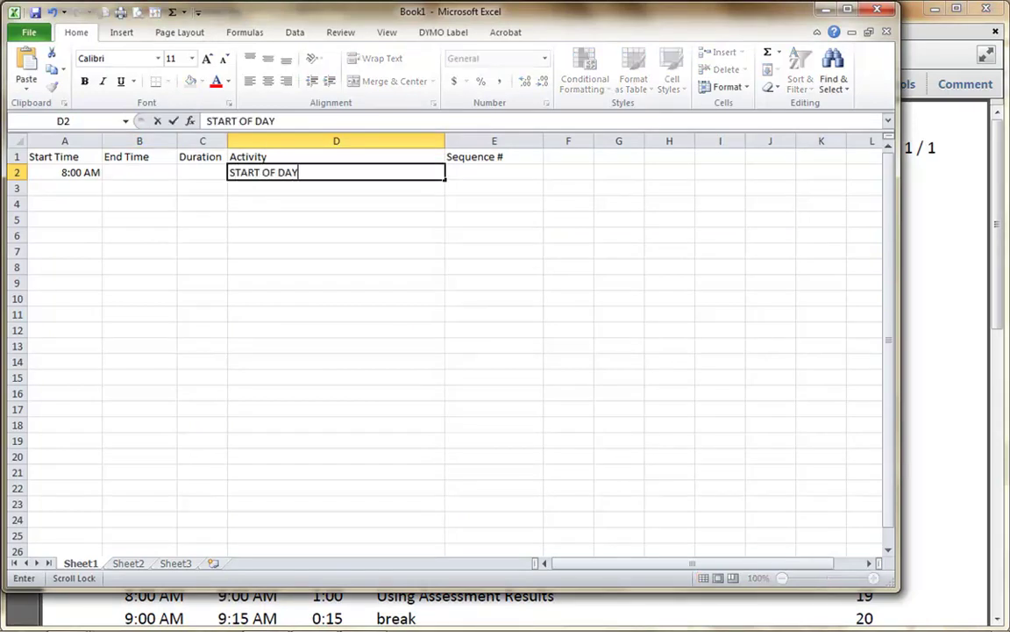
key(Return)
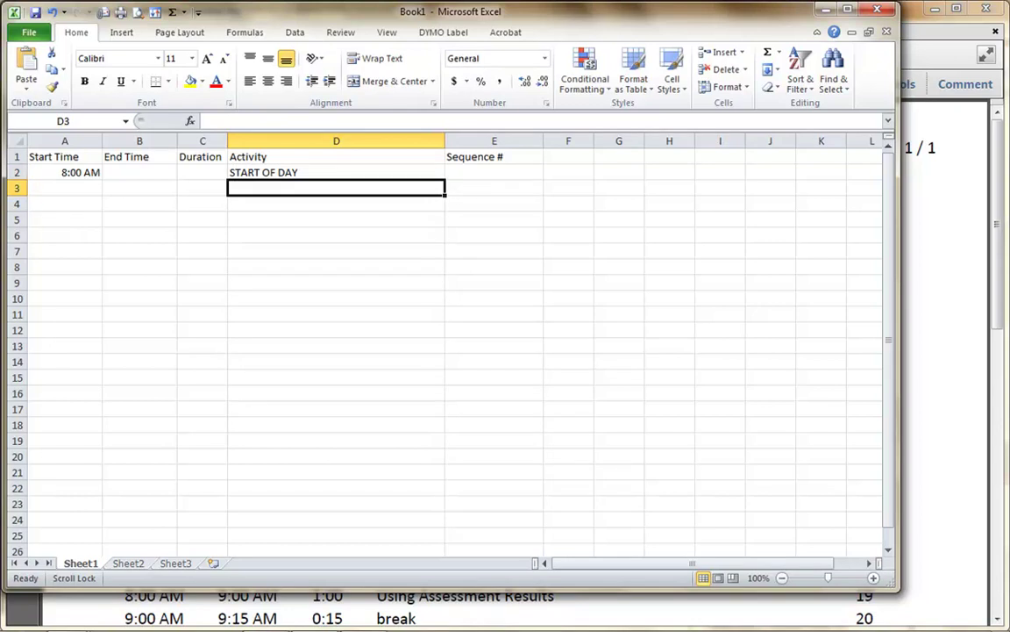
Step: Enter the activity "Safety and Ground rule" in D3, following the agenda PDF
key(alt+Tab)
key(alt+Tab)
text(SAP)
key(BackSpace)
key(BackSpace)
key(BackSpace)
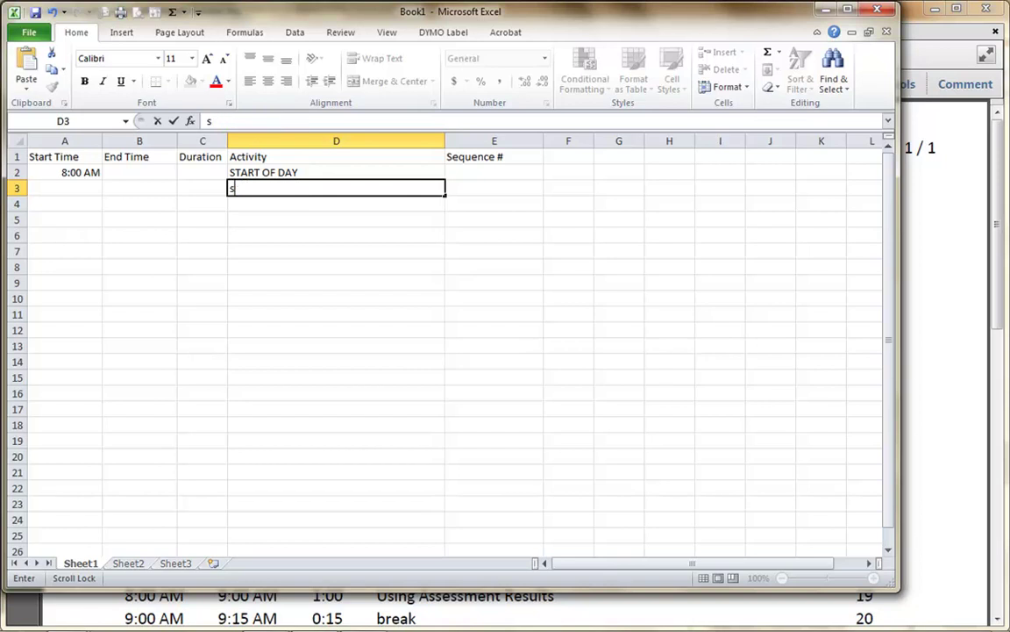
text(Safety and Ground rule)
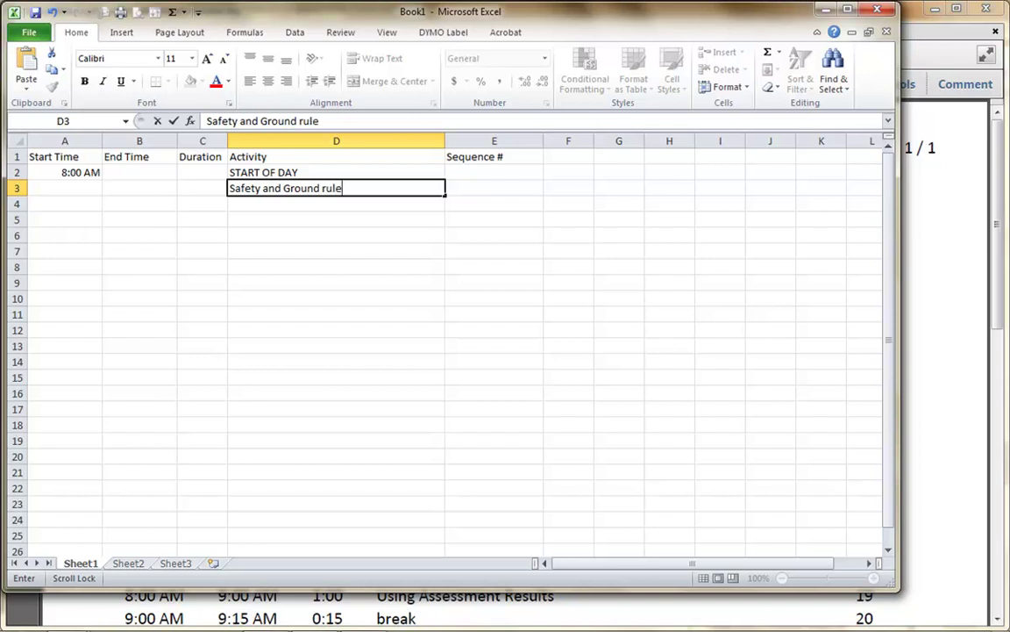
key(Return)
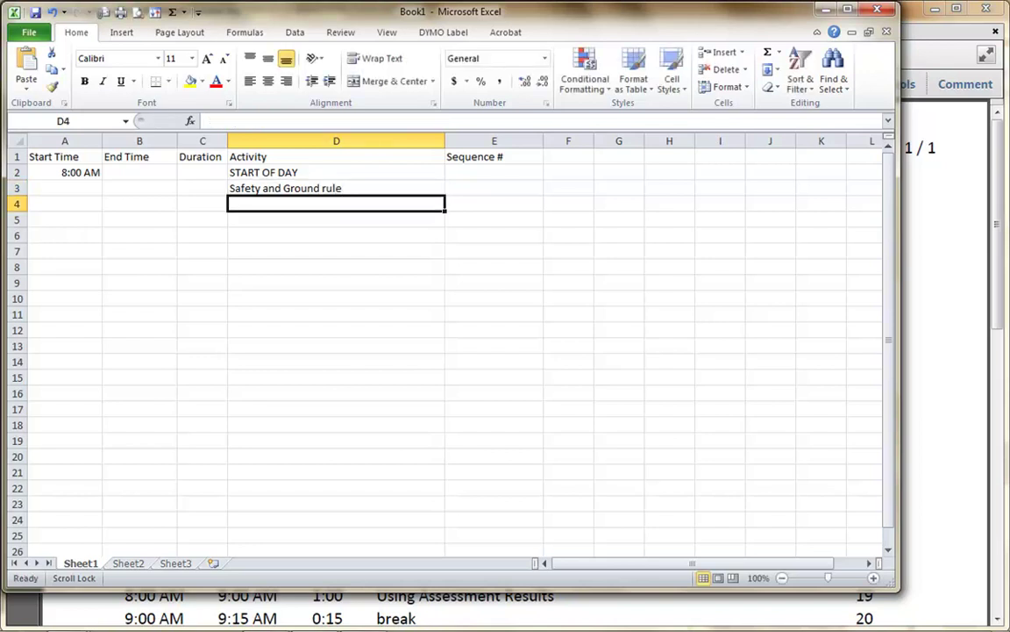
Step: Enter the activity Break in D4, following the agenda PDF
key(alt+Tab)
key(alt+Tab)
text(Break)
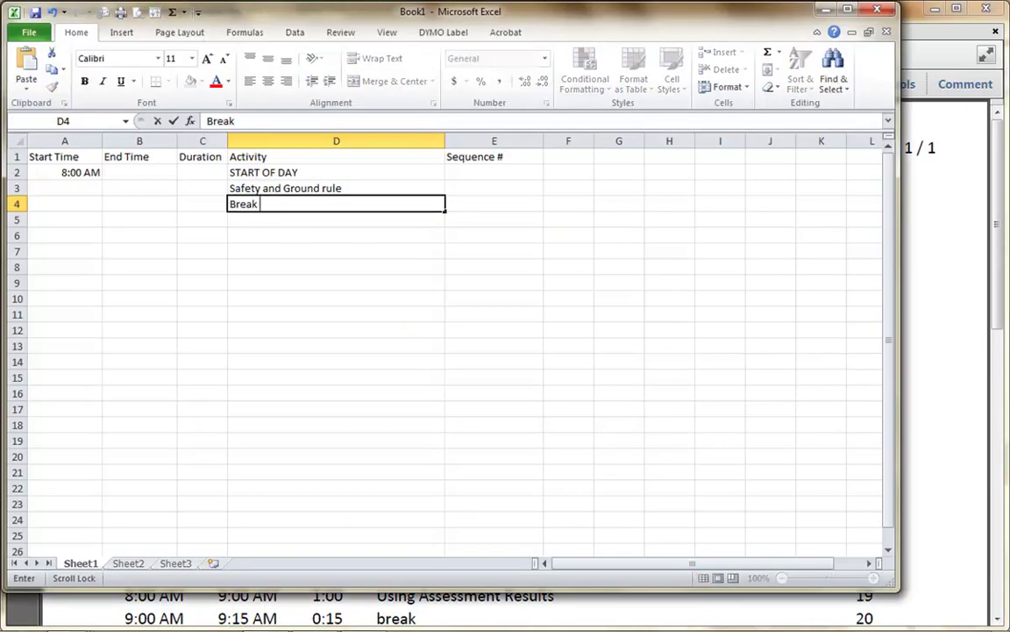
key(Return)
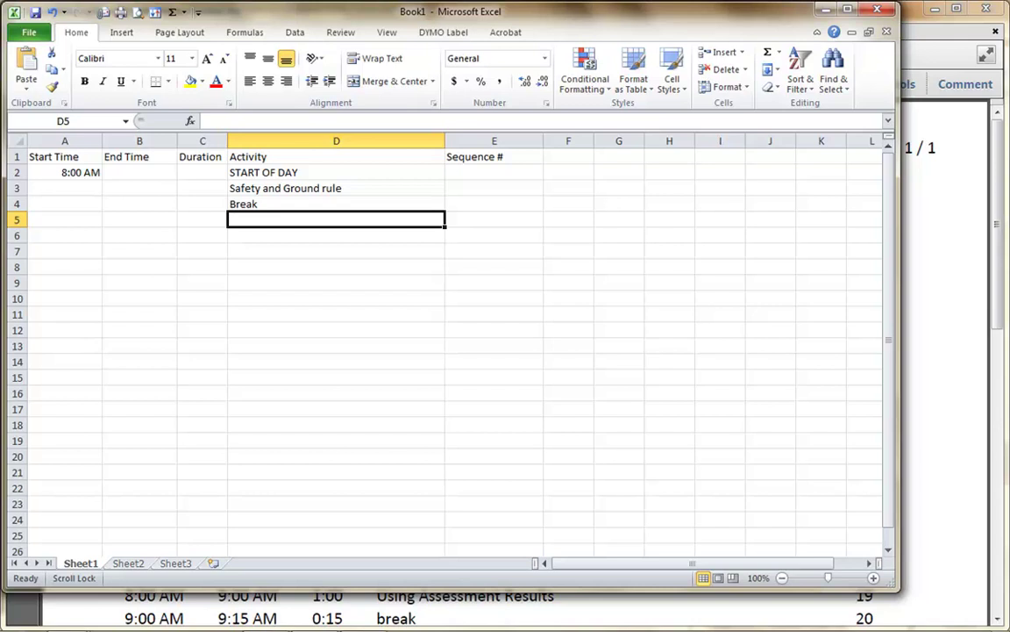
Step: Number the three activities 1, 2 and 3 in the Sequence # column, cells E2 to E4
click(494, 172)
text(1)
key(Return)
text(2)
key(Return)
text(3)
key(Return)
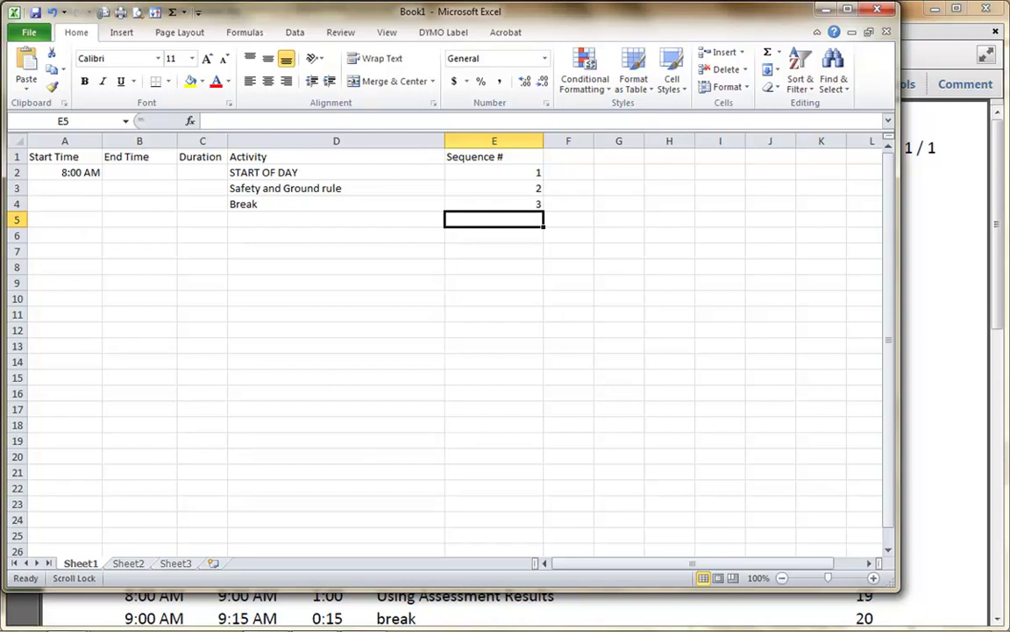
Step: Make the column headings in A1:E1 bold
click(873, 578)
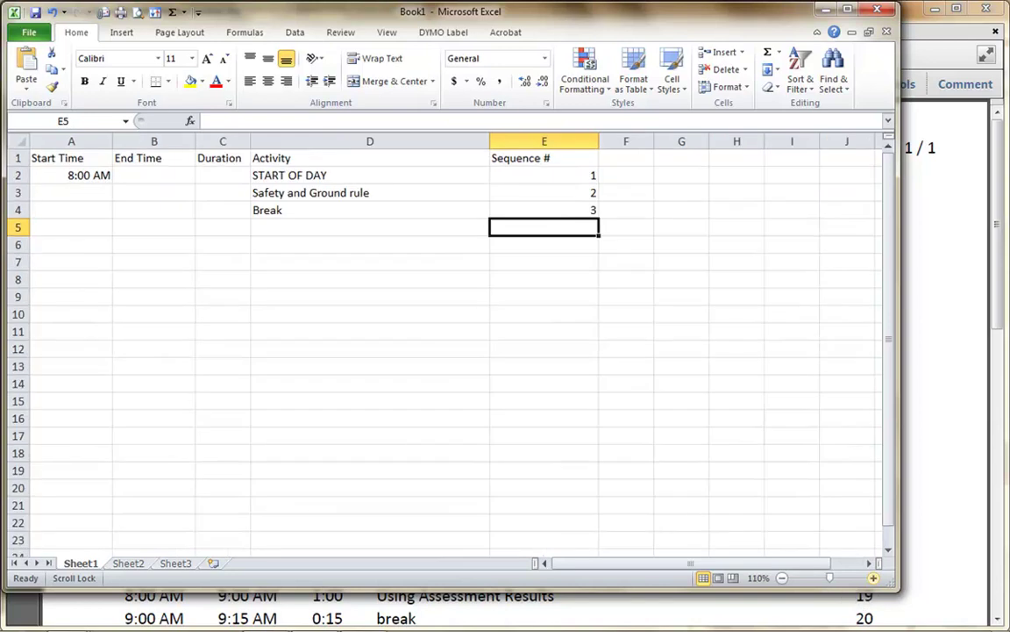
click(873, 577)
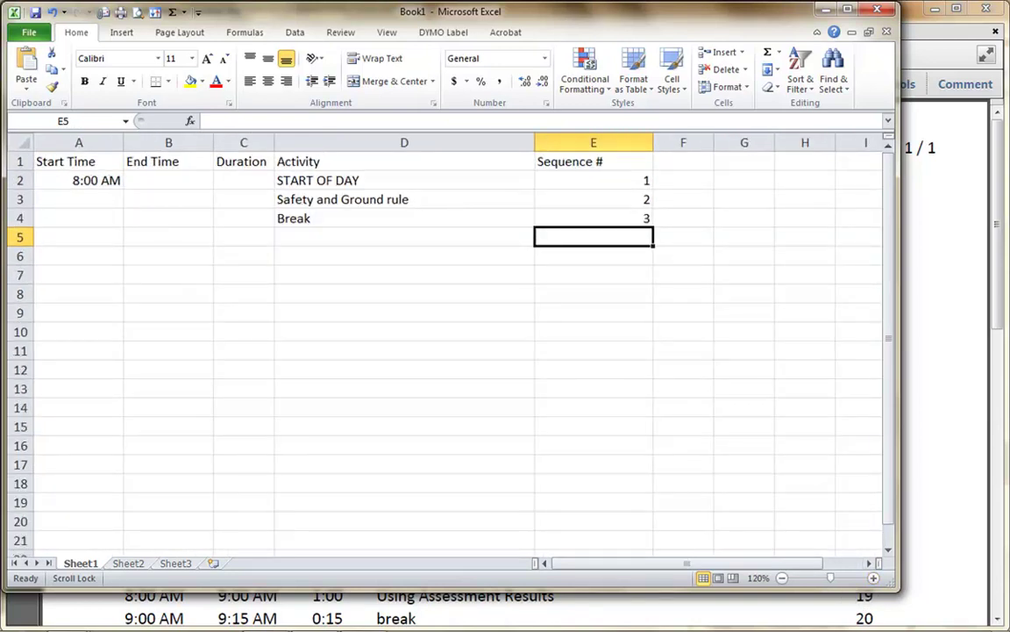
drag(78, 161, 404, 161)
key(shift+Right)
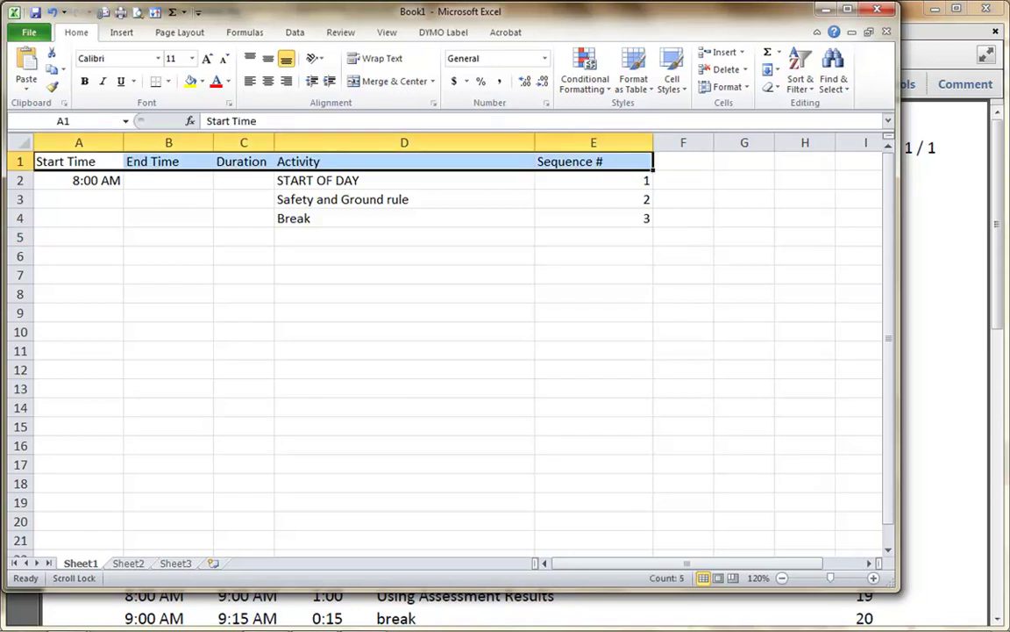
key(ctrl+b)
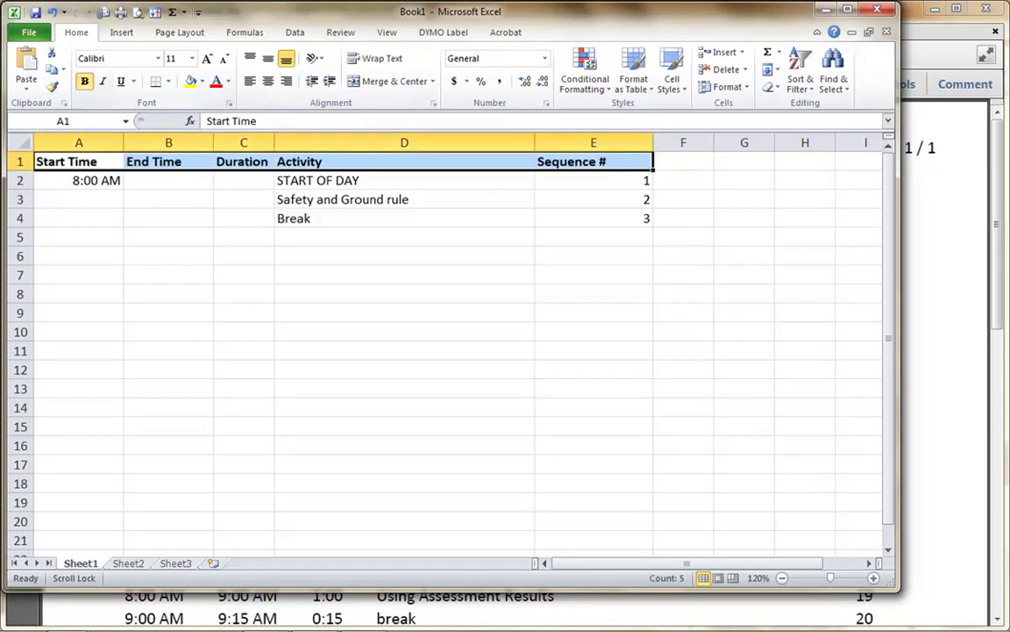
click(167, 237)
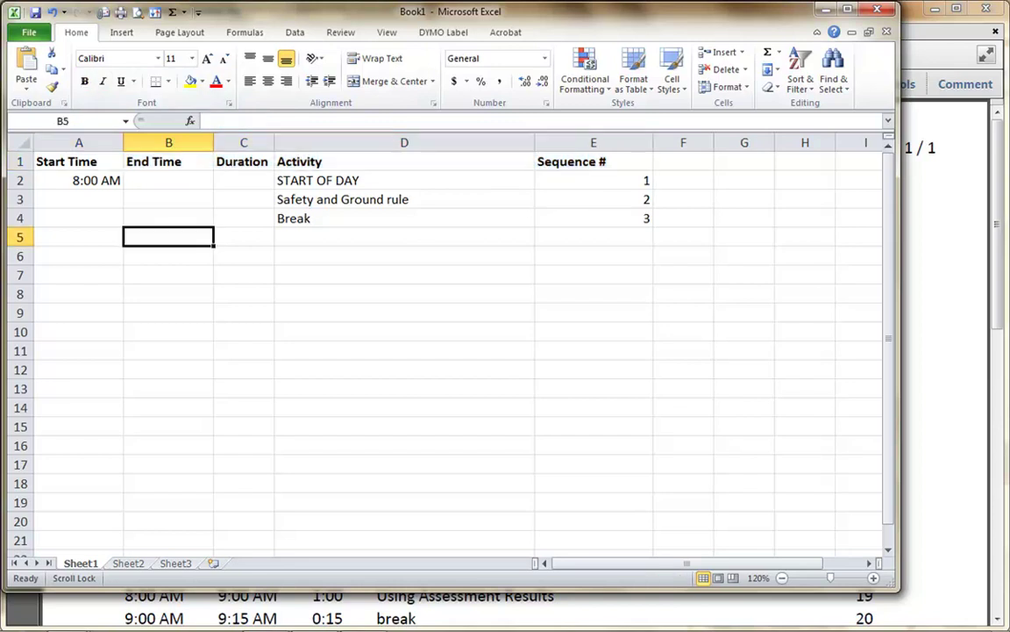
Step: Enter a duration of 0:15 in C3 for the Safety and Ground rule activity
click(243, 199)
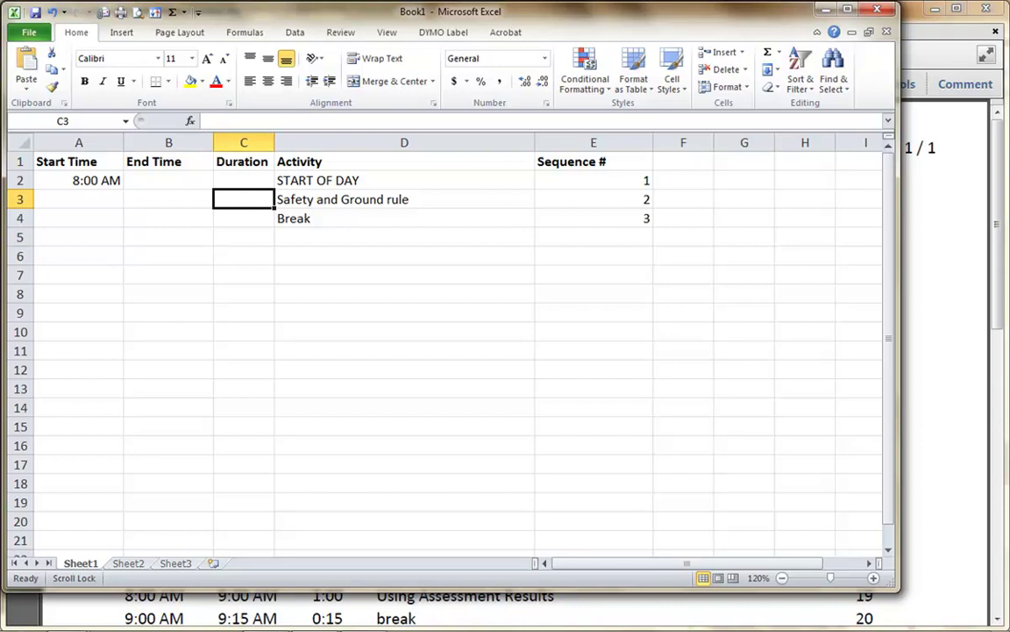
text(0:15)
key(Return)
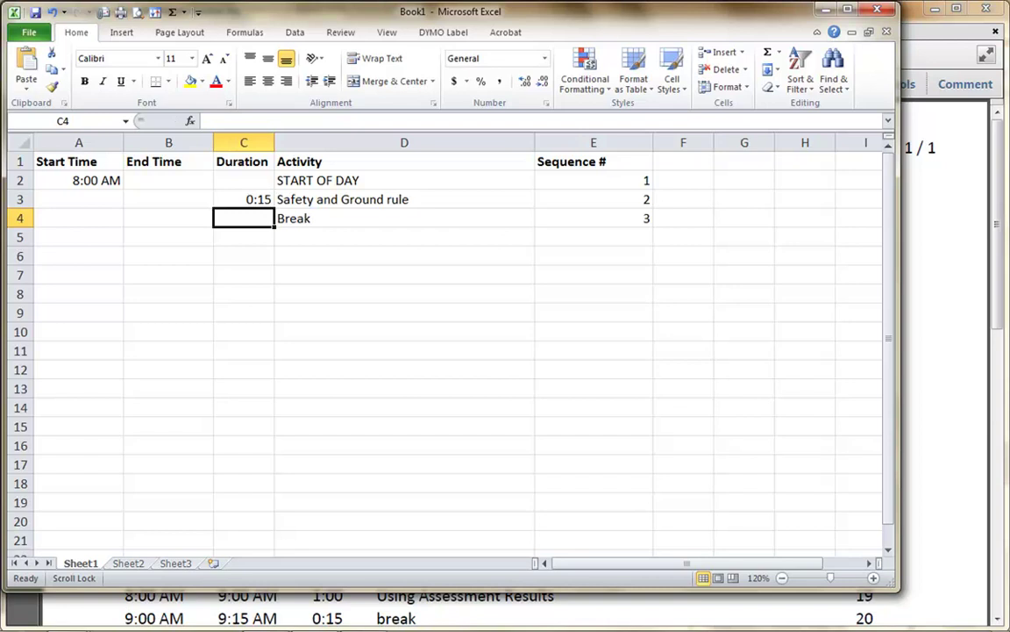
Step: Enter the end time 8:00 AM in B2 for START OF DAY
click(169, 180)
text(8)
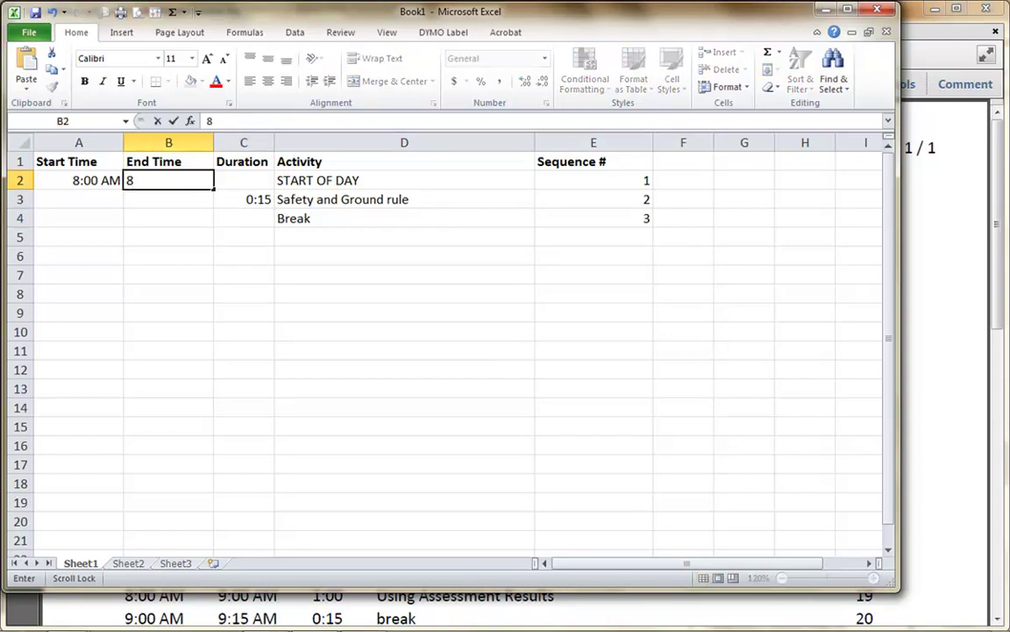
text(:00 am)
key(Return)
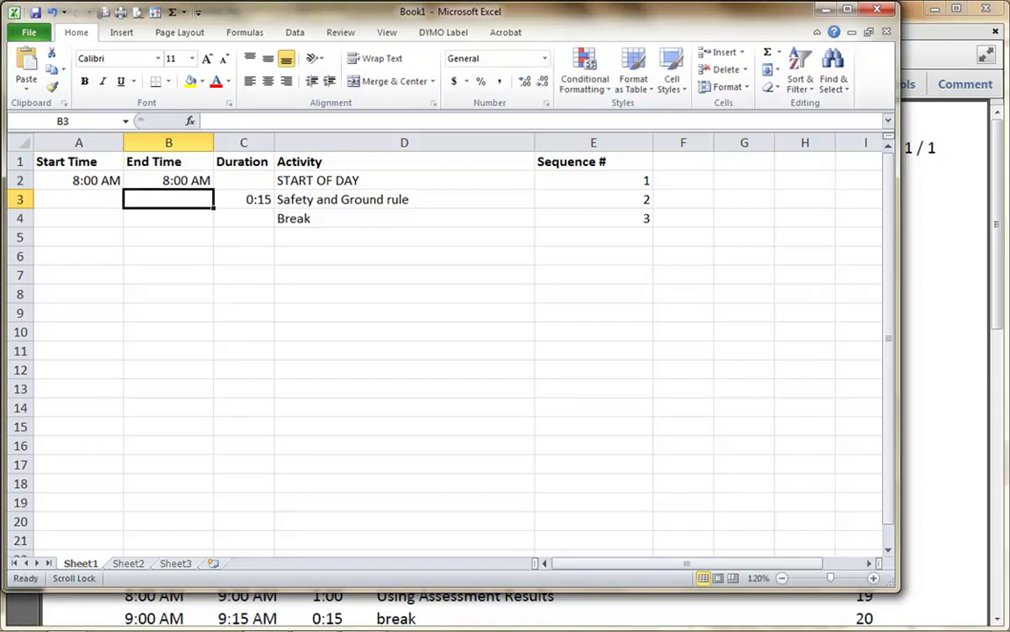
Step: Make the start time in A3 equal the previous activity's end time with the formula =B2
click(78, 199)
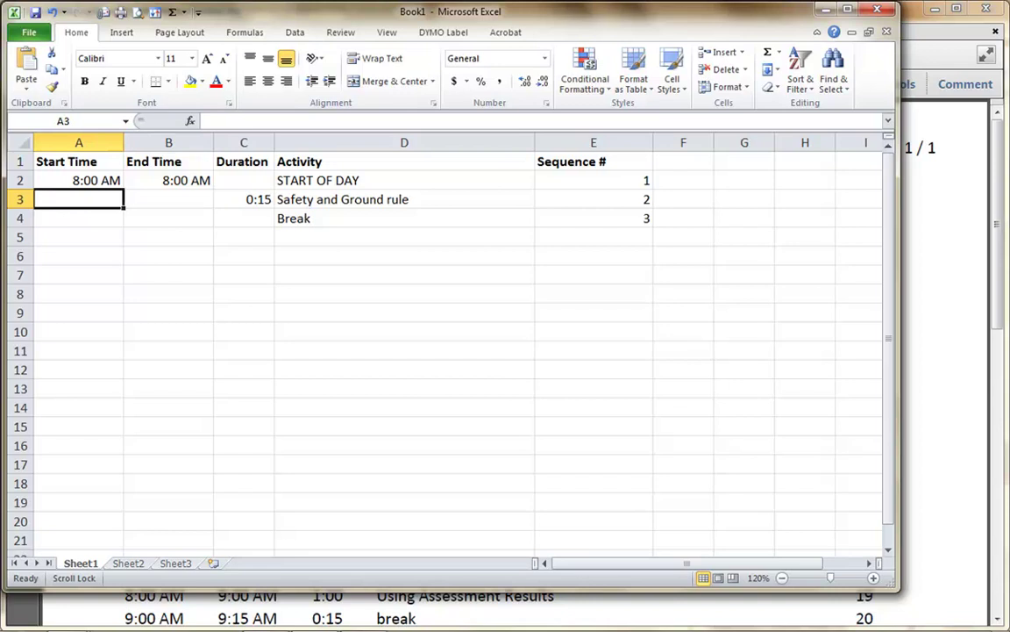
text(=)
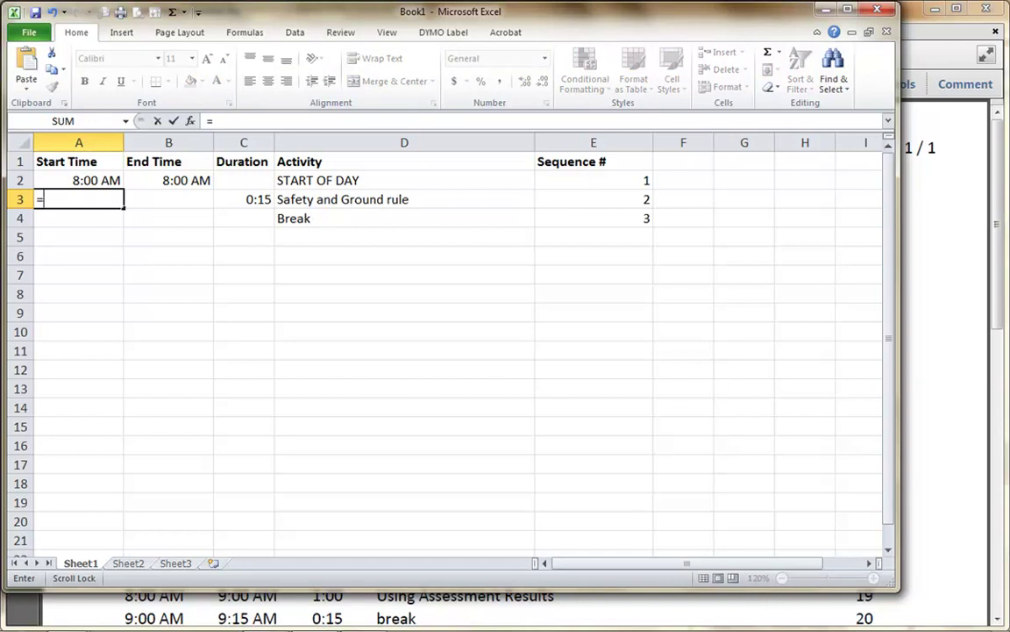
click(169, 180)
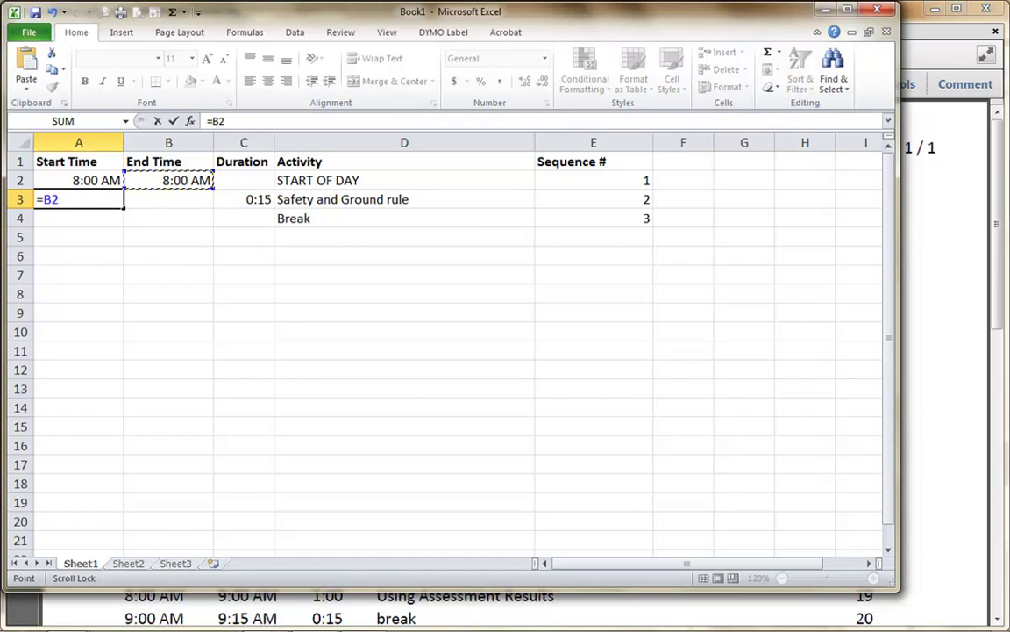
key(Return)
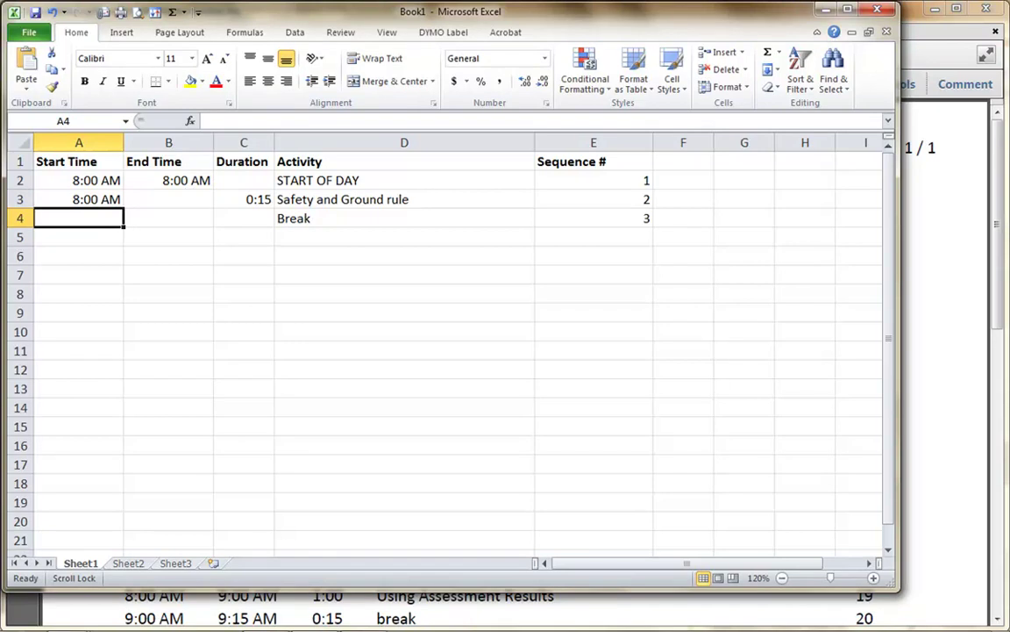
Step: Calculate the end time of Safety and Ground rule in B3 with the formula =A3+C3
click(169, 199)
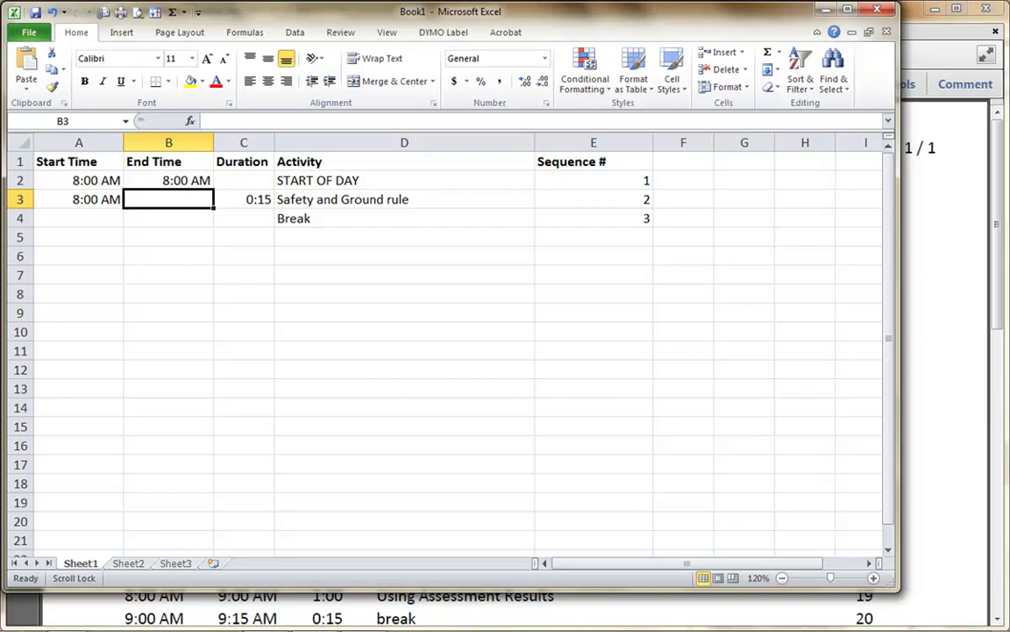
text(=)
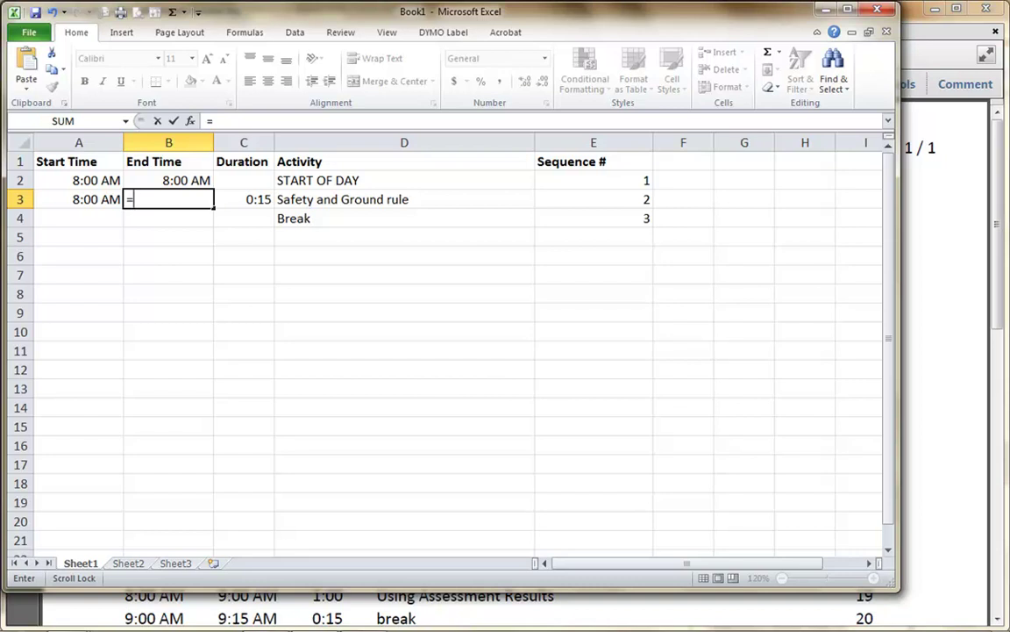
key(Left)
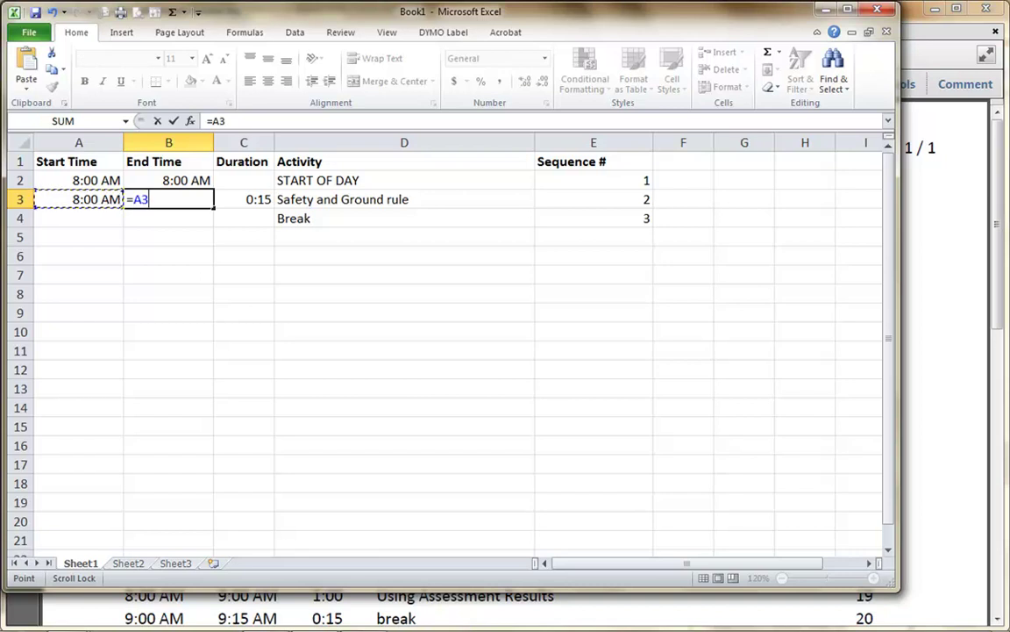
text(+)
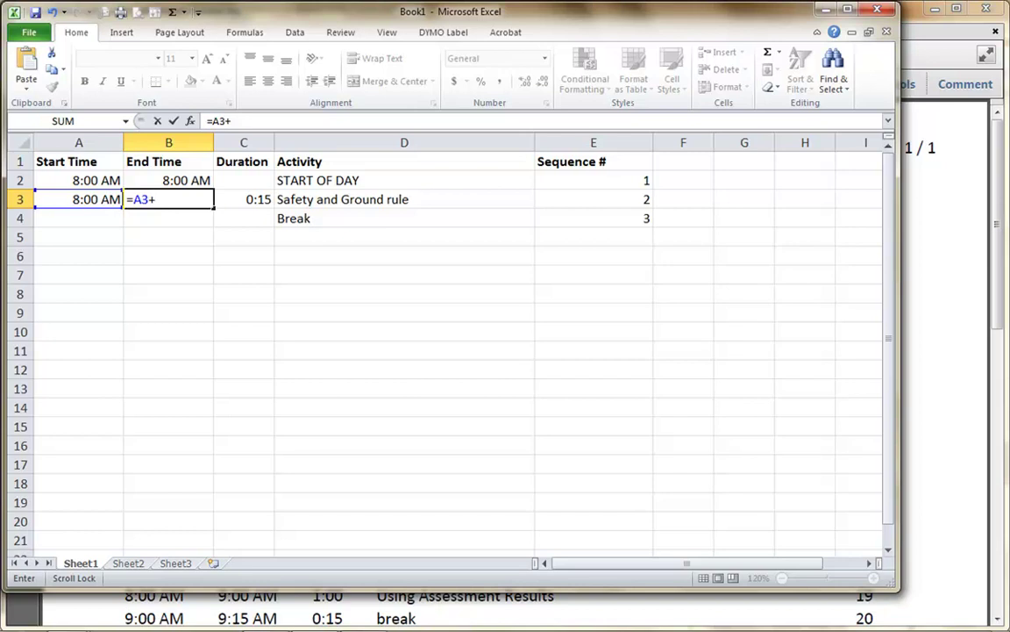
key(Right)
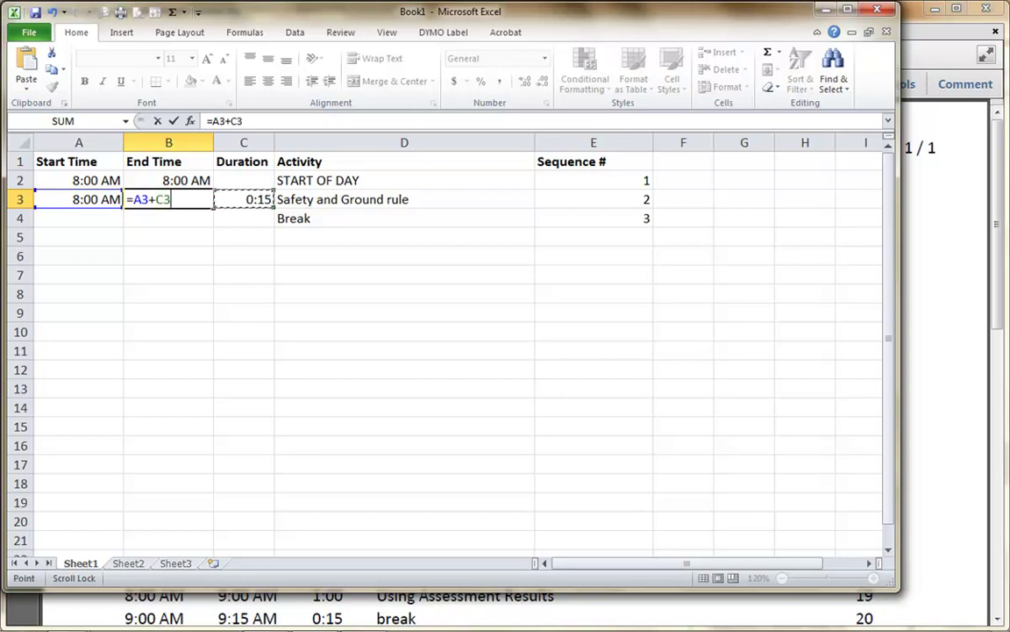
key(Return)
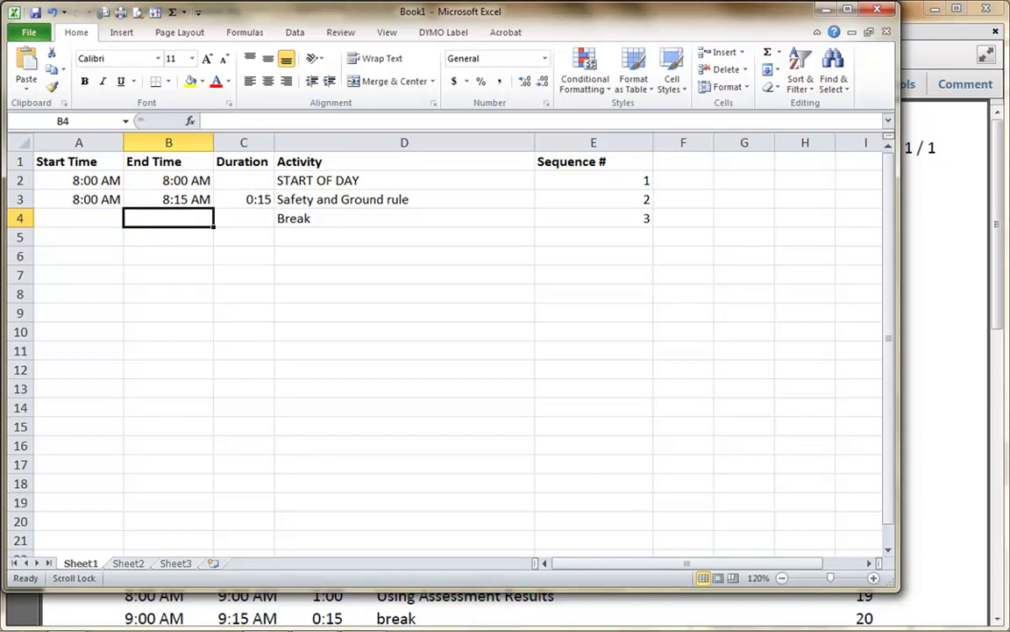
Step: Fill the start time formula from A3 down through A9
click(78, 199)
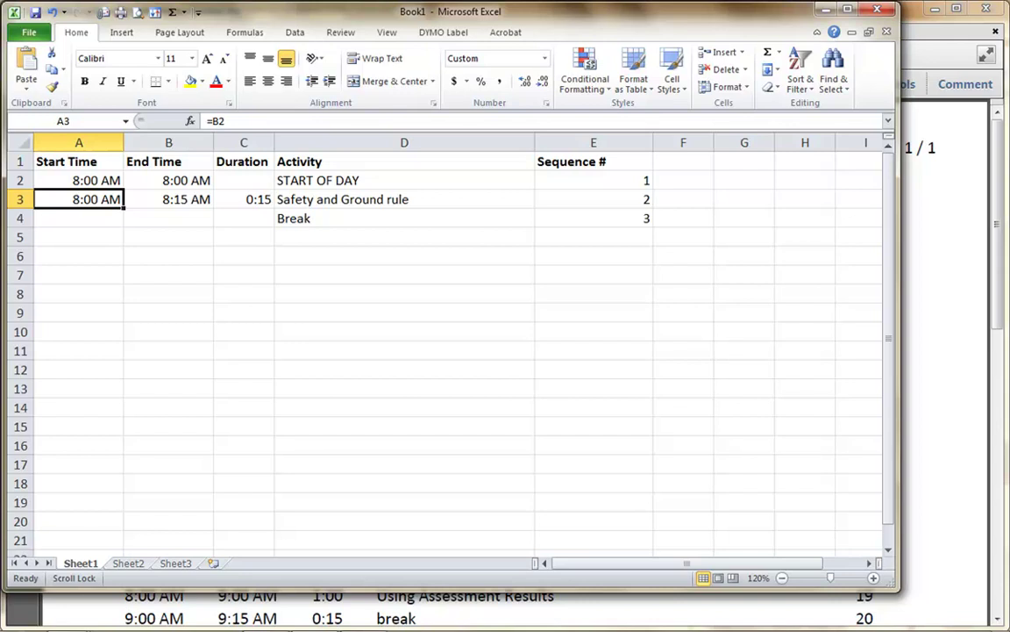
click(169, 180)
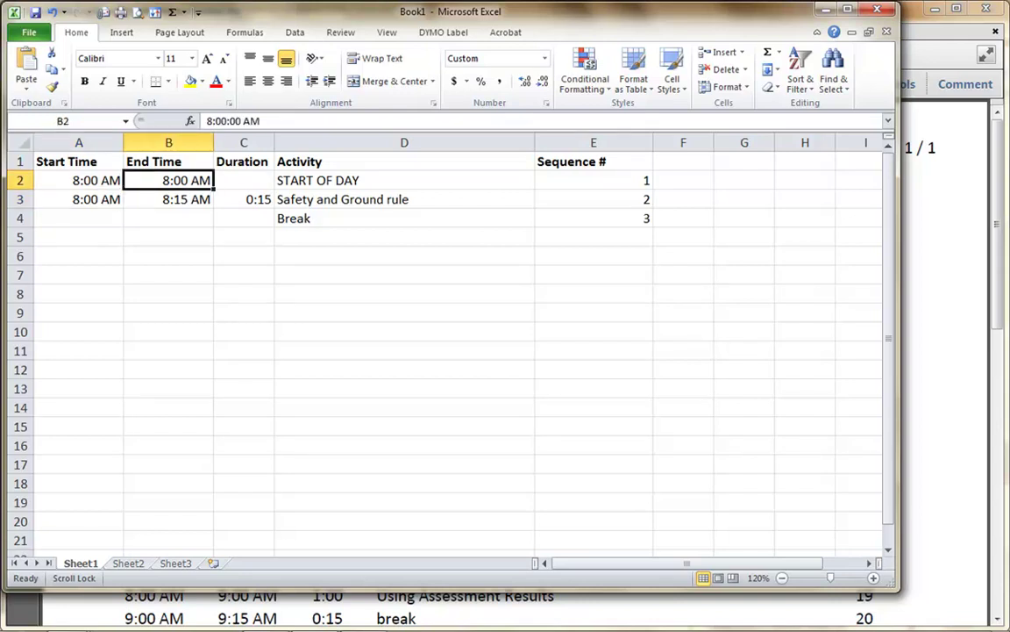
click(78, 199)
drag(79, 200, 79, 312)
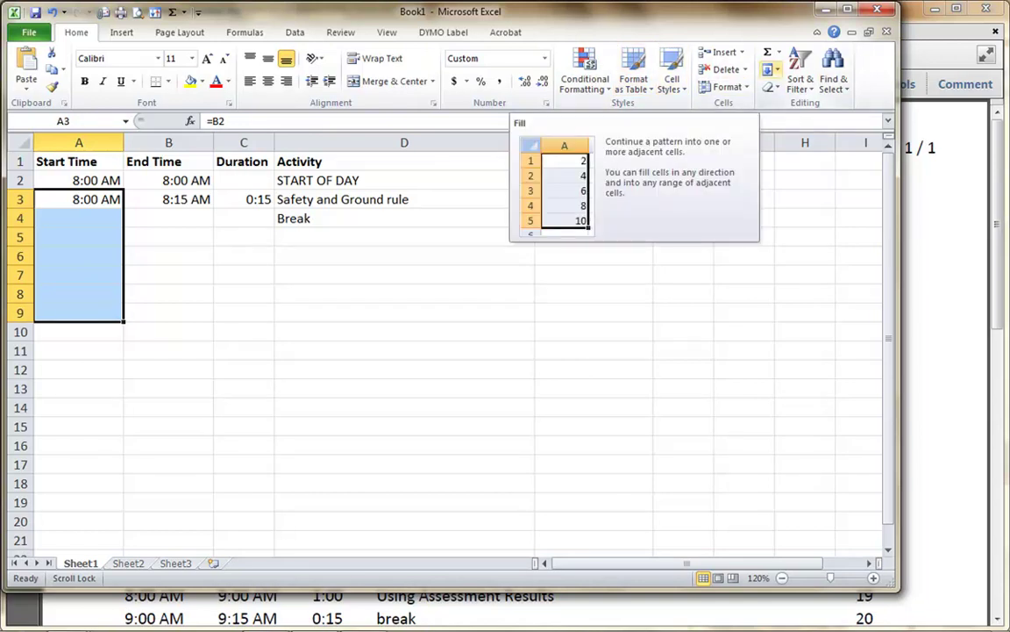
click(772, 69)
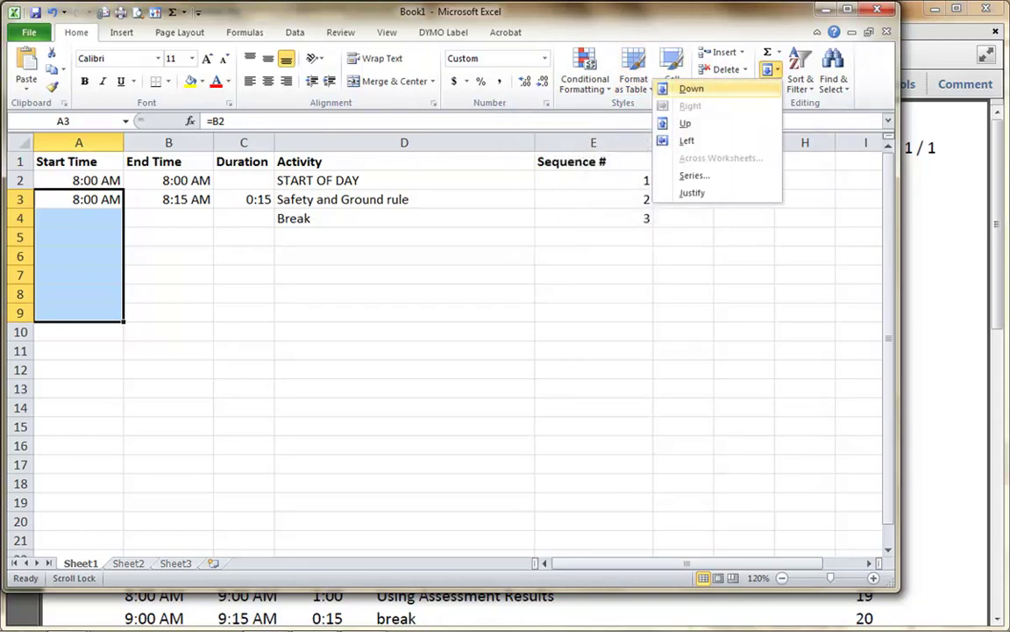
click(692, 88)
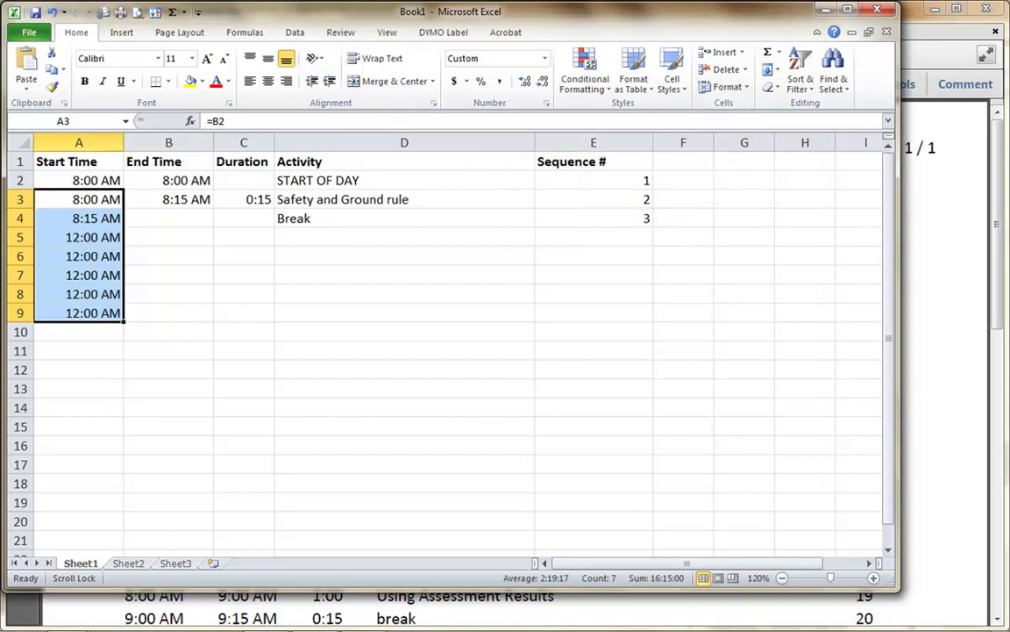
click(168, 294)
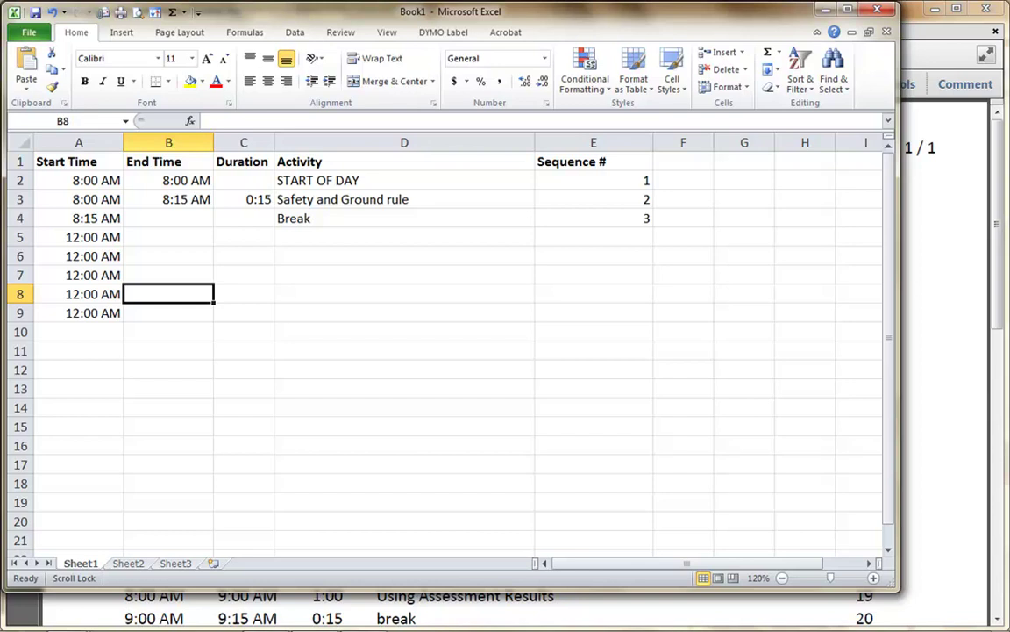
Step: Enter a duration of 0:15 in C4 for the Break activity
click(169, 218)
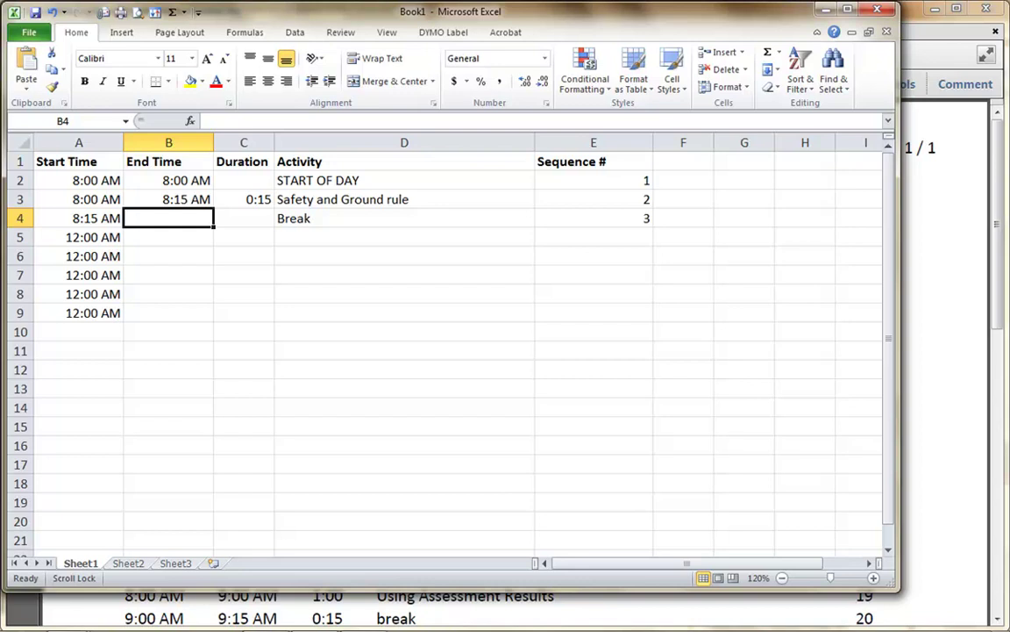
click(243, 218)
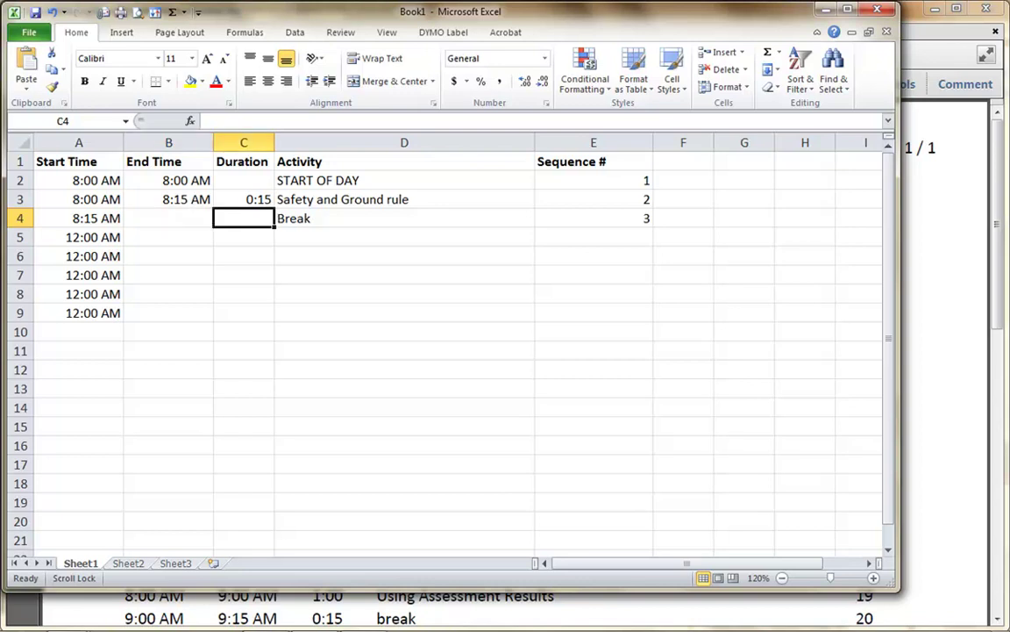
text(1:)
key(BackSpace)
key(BackSpace)
text(0)
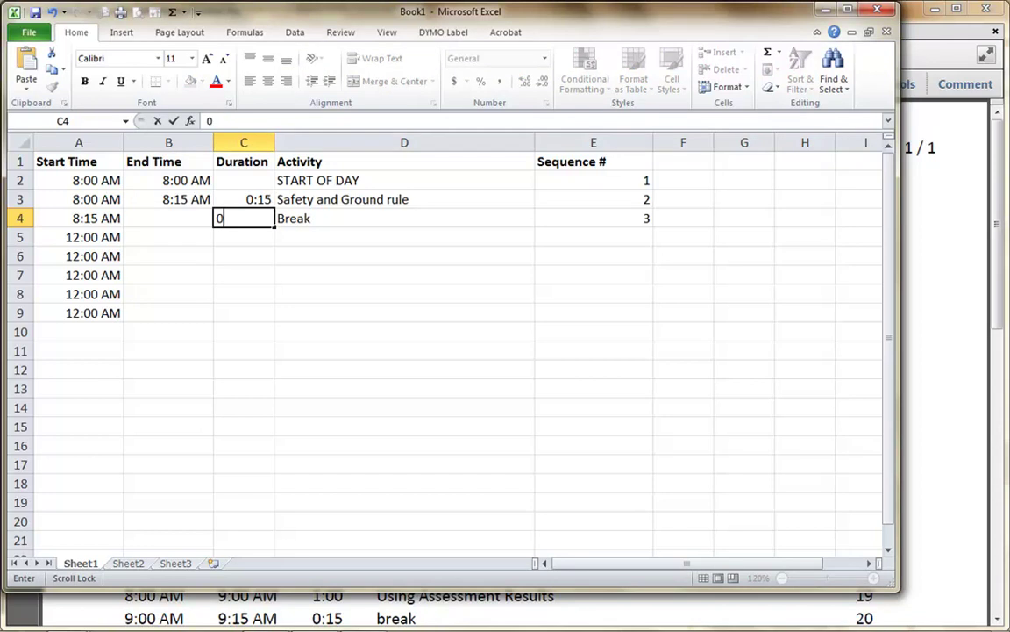
text(:15)
key(Return)
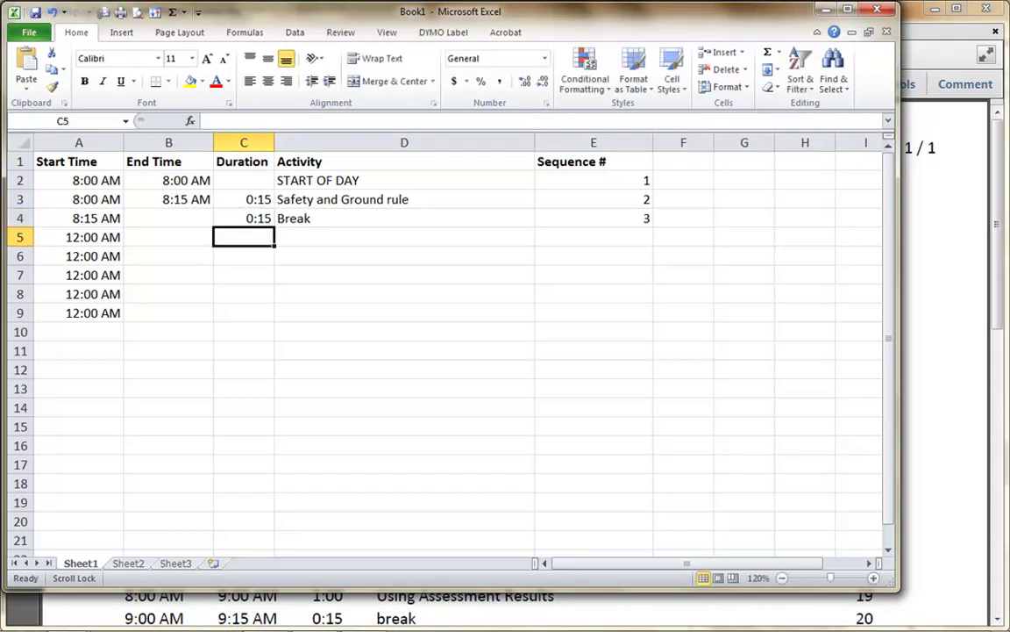
Step: Fill the end time formula from B3 down through B9
drag(169, 199, 169, 313)
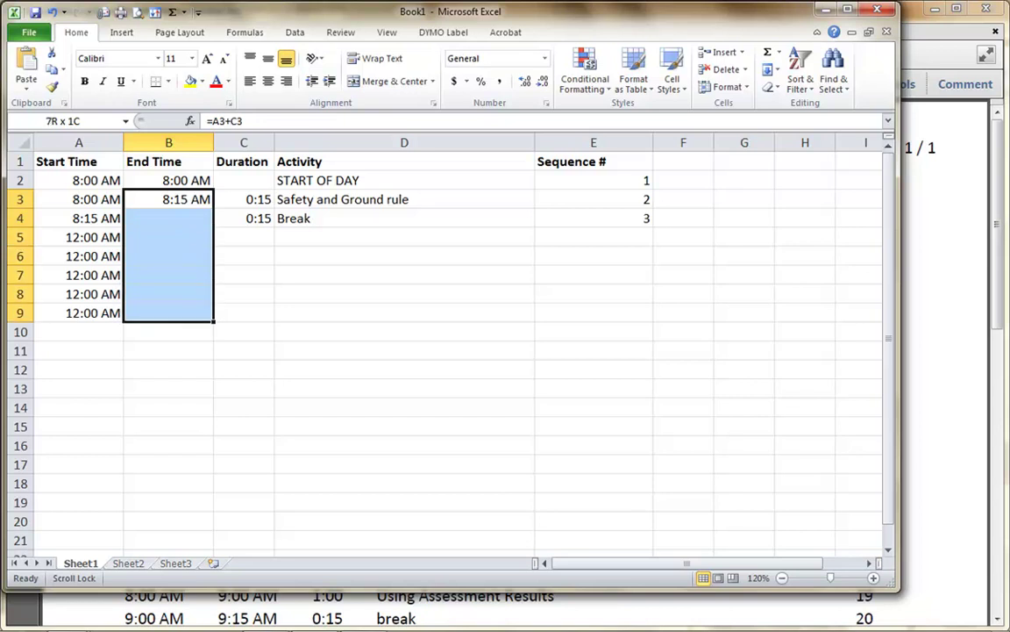
key(ctrl+d)
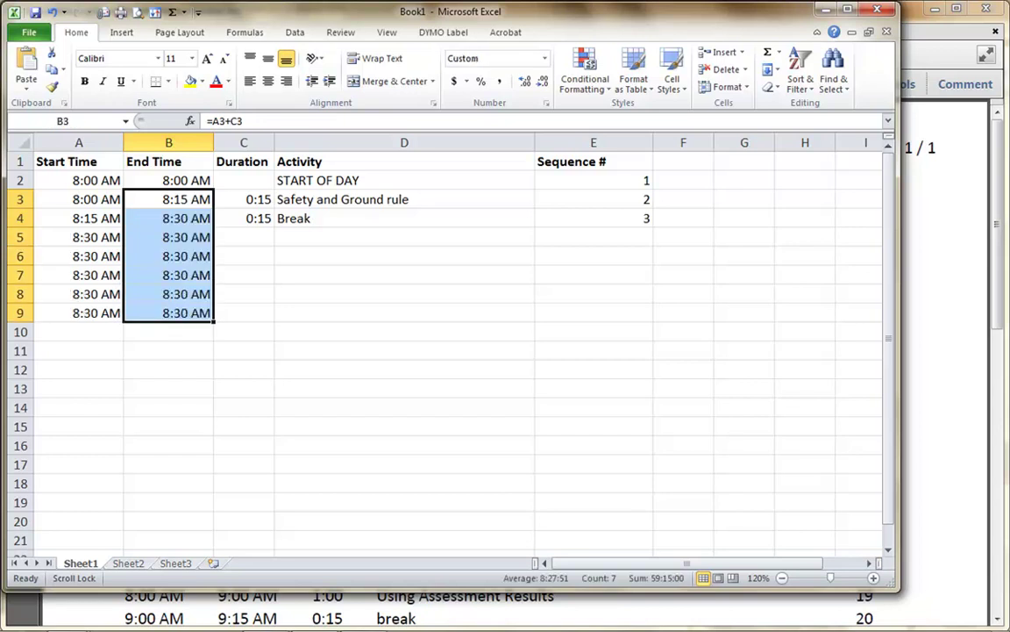
click(404, 294)
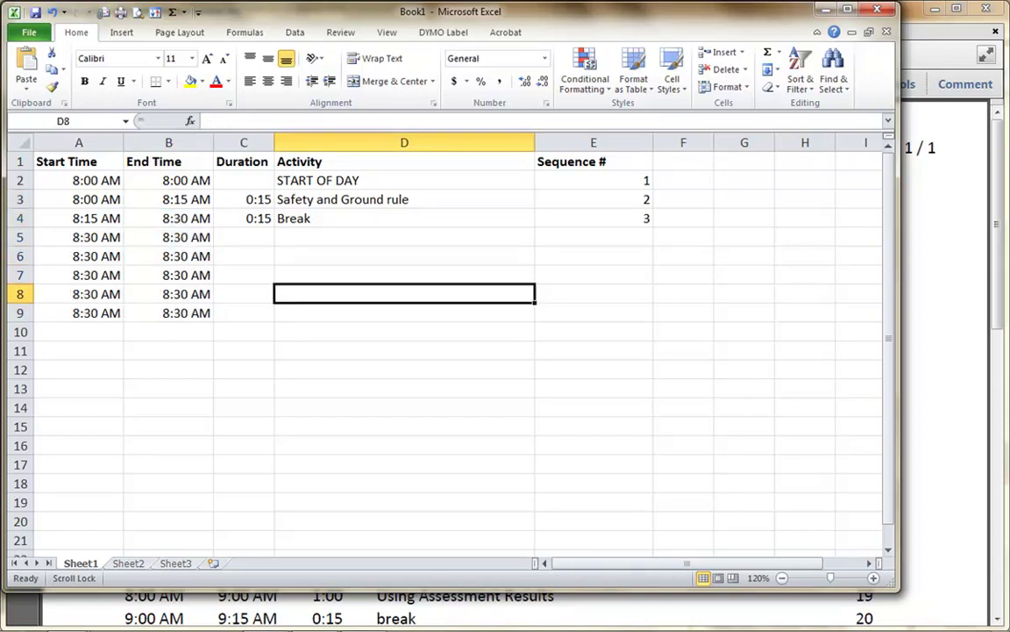
Step: Change the duration of Safety and Ground rule in C3 to 0:45
click(243, 199)
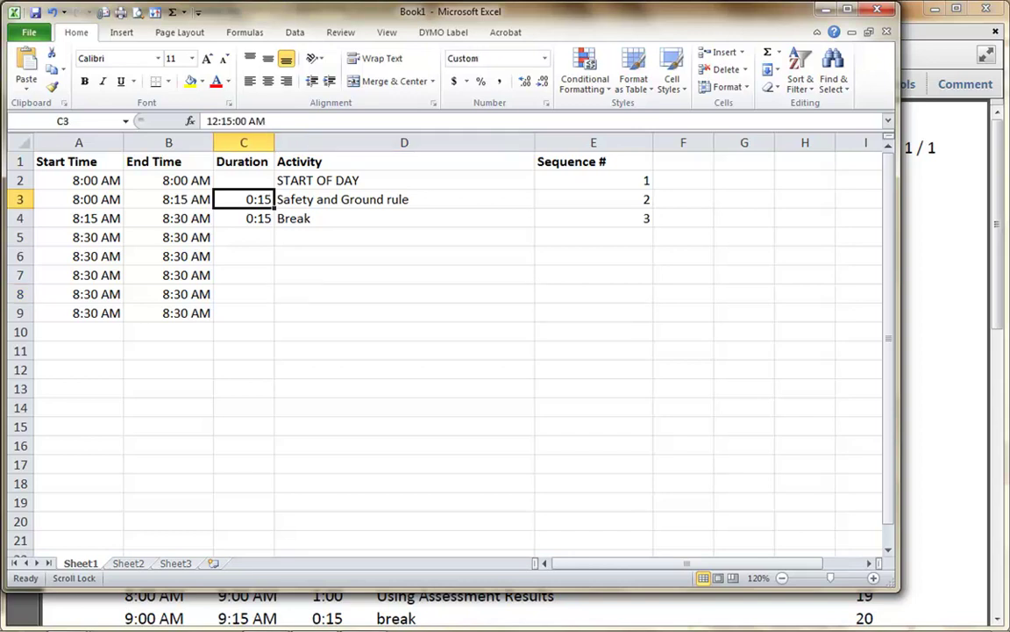
text(0:)
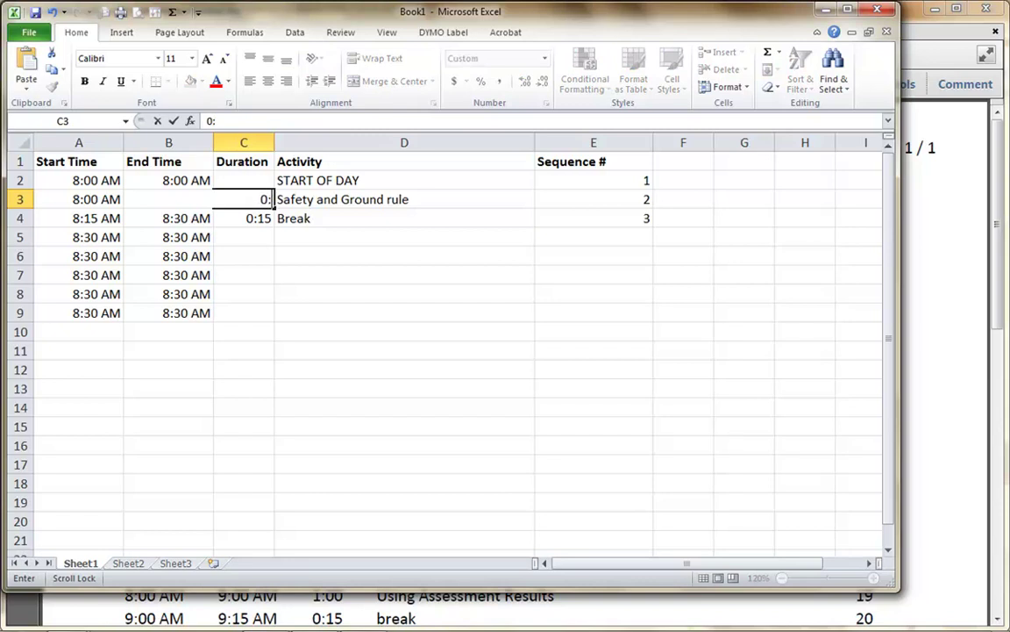
text(45)
key(Return)
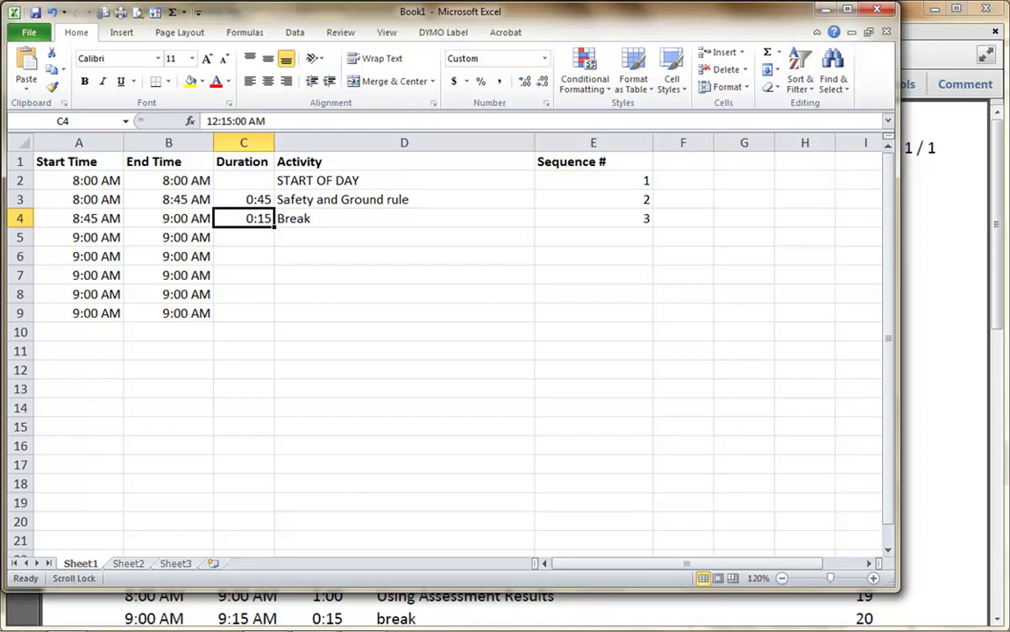
Step: Add the activities Inspection talk in D5 and Q & A in D6
click(404, 237)
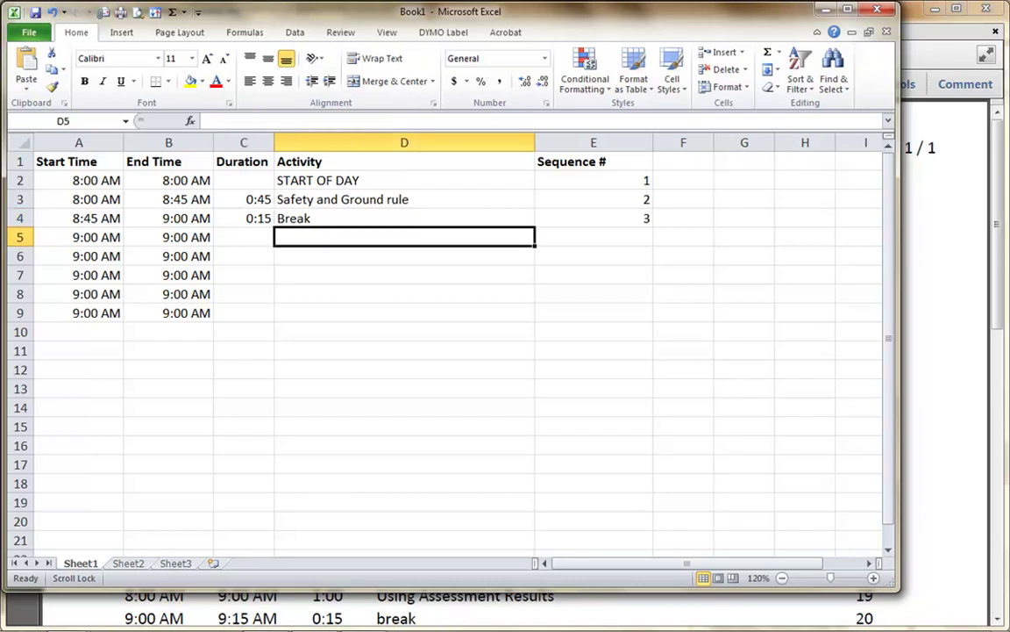
text(next)
key(BackSpace)
key(BackSpace)
key(BackSpace)
key(BackSpace)
text(Saf)
key(BackSpace)
key(BackSpace)
key(BackSpace)
key(BackSpace)
text(INspec)
key(BackSpace)
key(BackSpace)
key(BackSpace)
key(BackSpace)
key(BackSpace)
text(nspection)
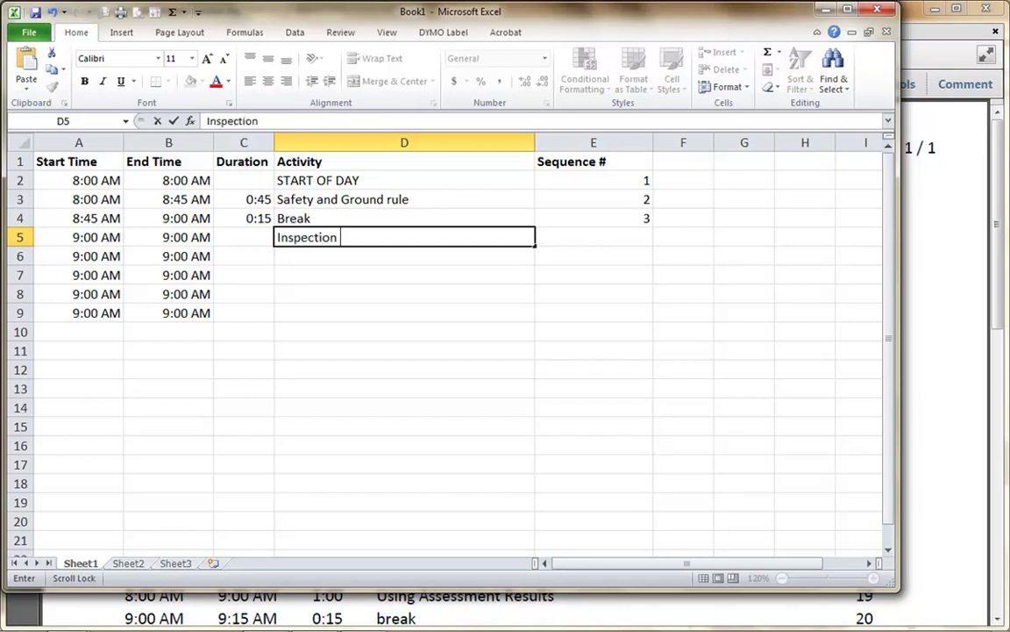
text( talk)
key(Return)
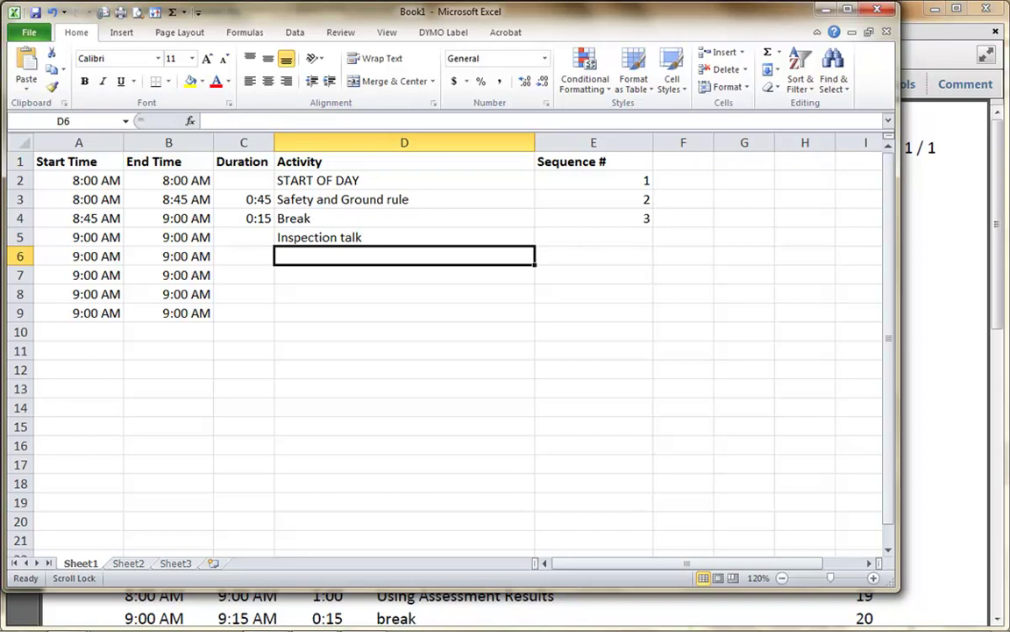
text(Q & A)
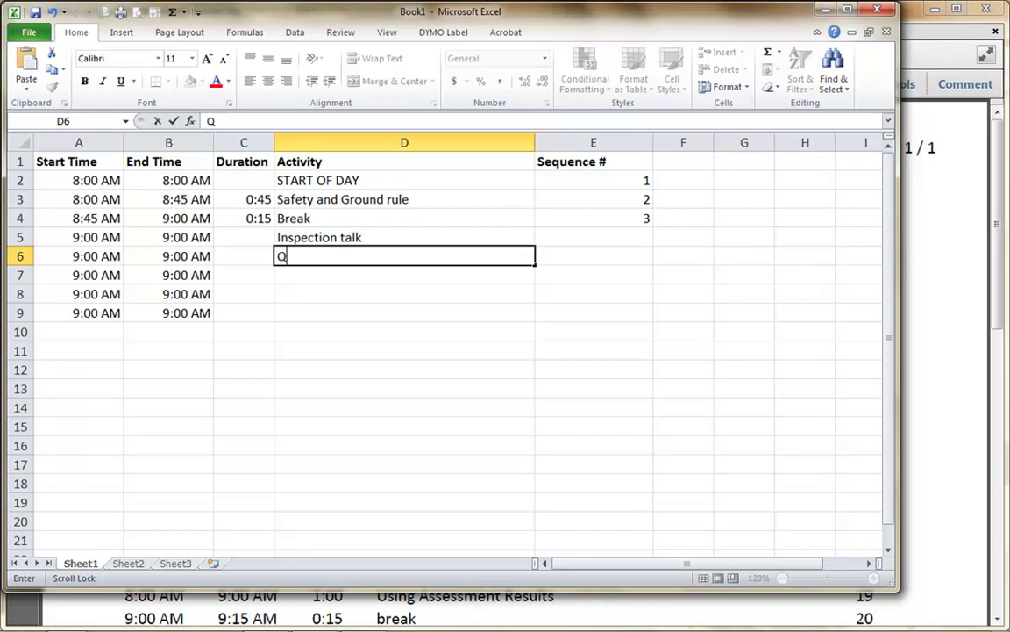
key(Return)
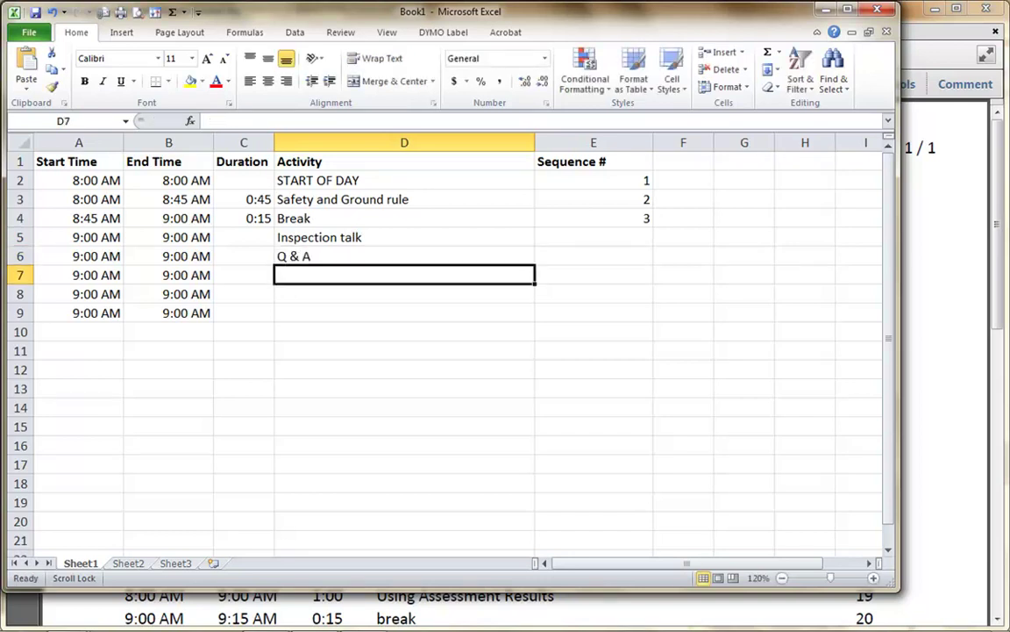
Step: Enter durations of 0:45 in C5 for Inspection talk and 1:30 in C6 for Q & A
click(243, 237)
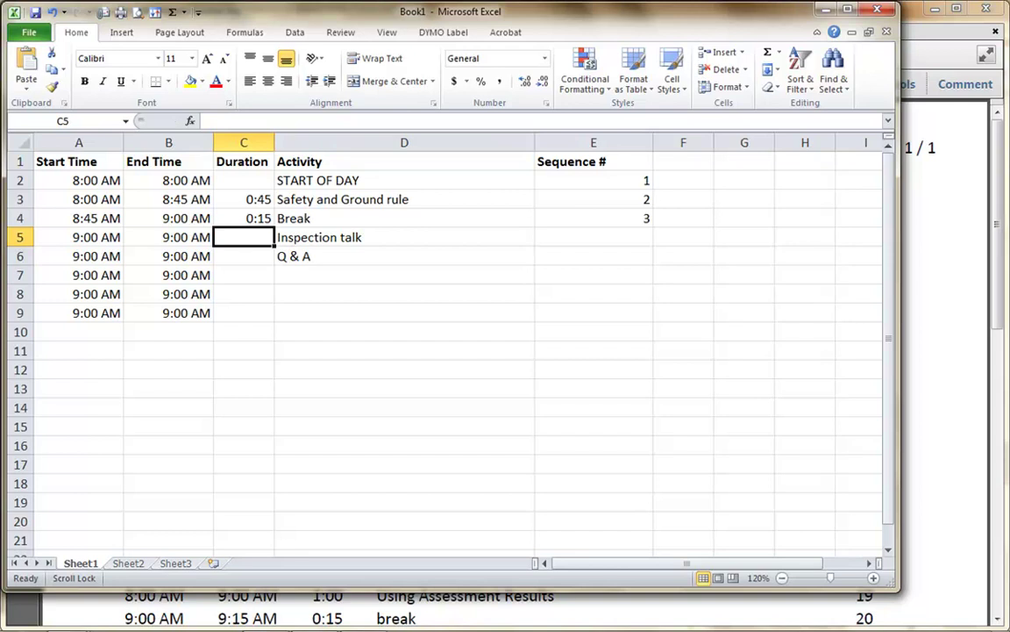
text(45)
key(BackSpace)
key(BackSpace)
text(0:45)
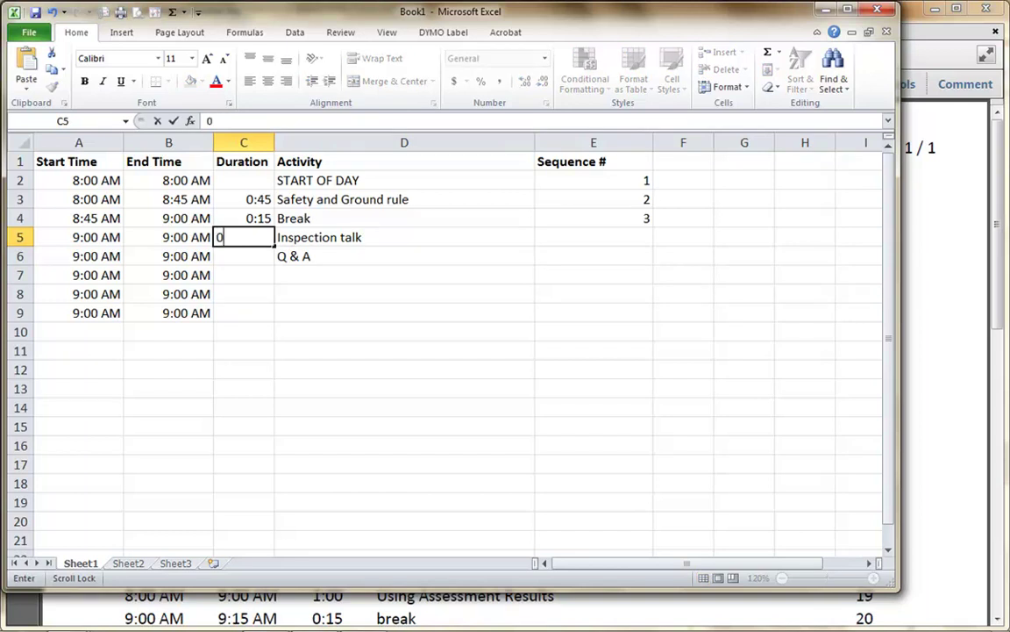
key(Return)
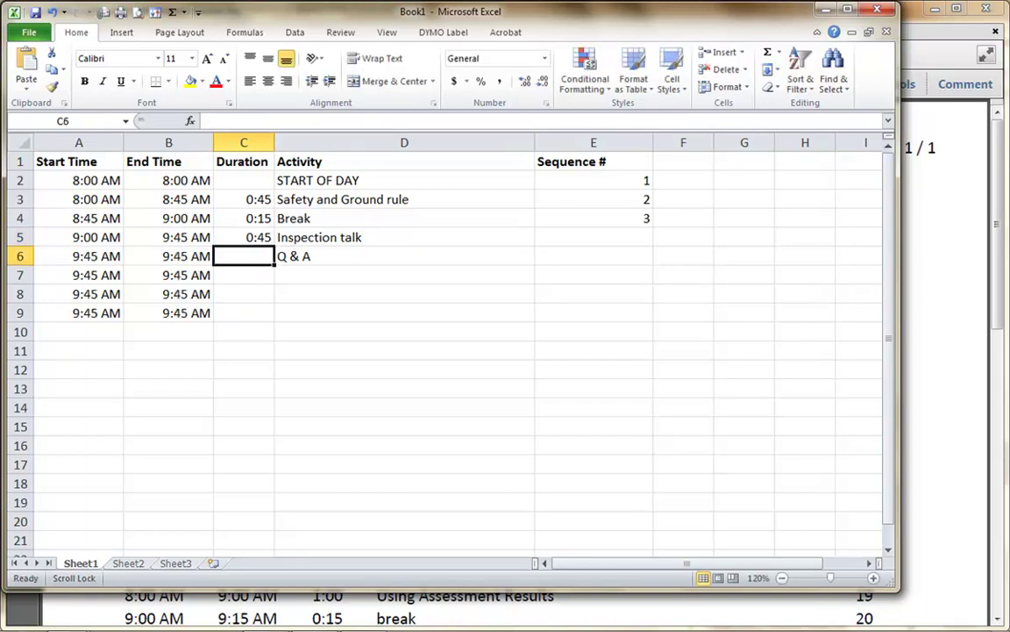
text(1:30)
key(Return)
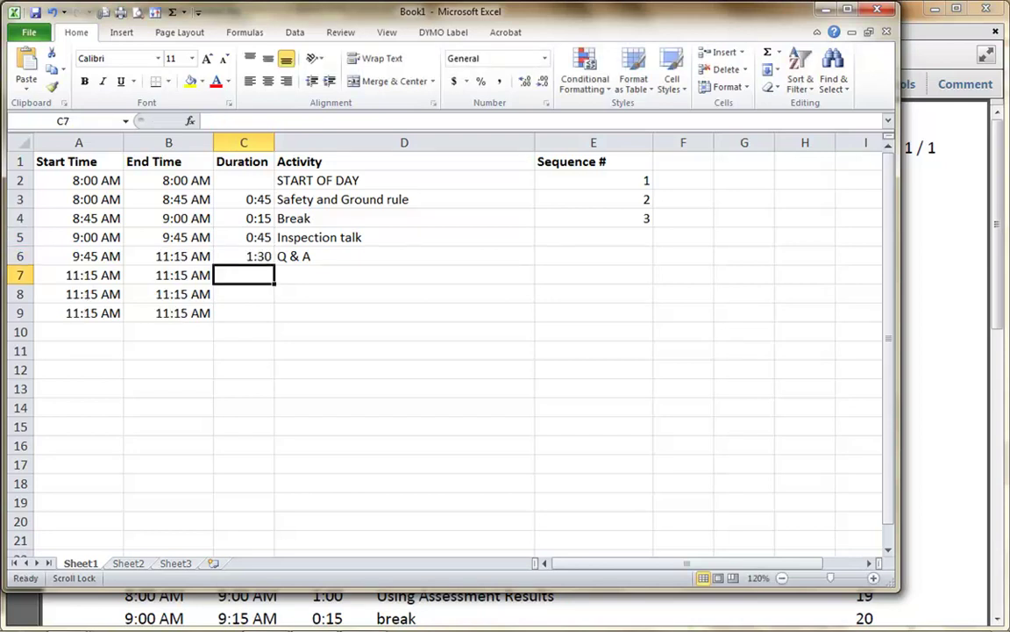
Step: Enter sequence number 4 for Inspection talk in E5 and 5 for Q & A in E6
click(614, 236)
right_click(625, 239)
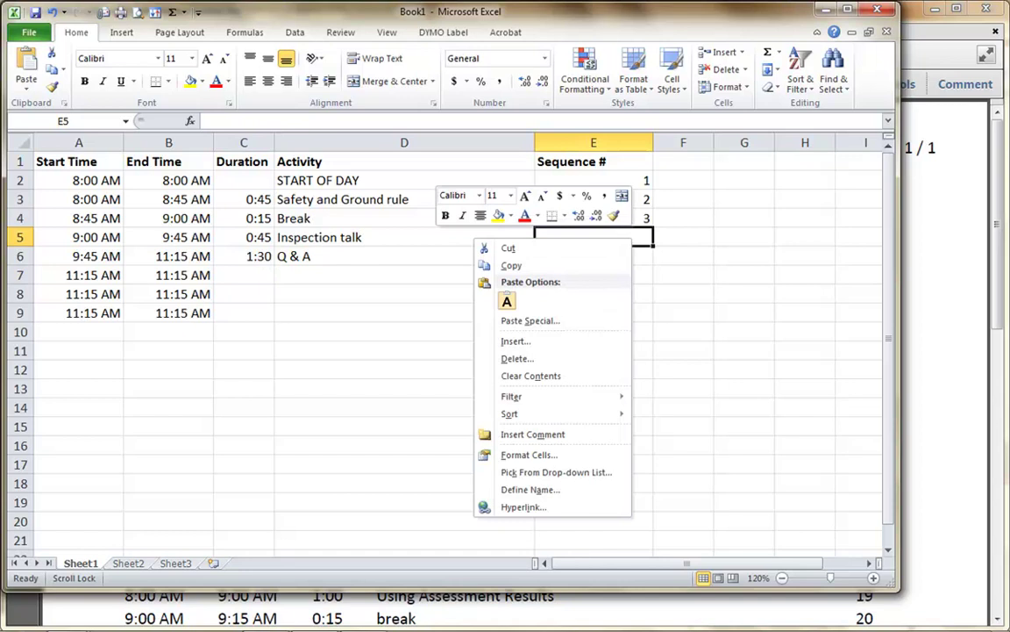
key(Escape)
text(5)
key(BackSpace)
text(4)
key(Return)
text(5)
key(Return)
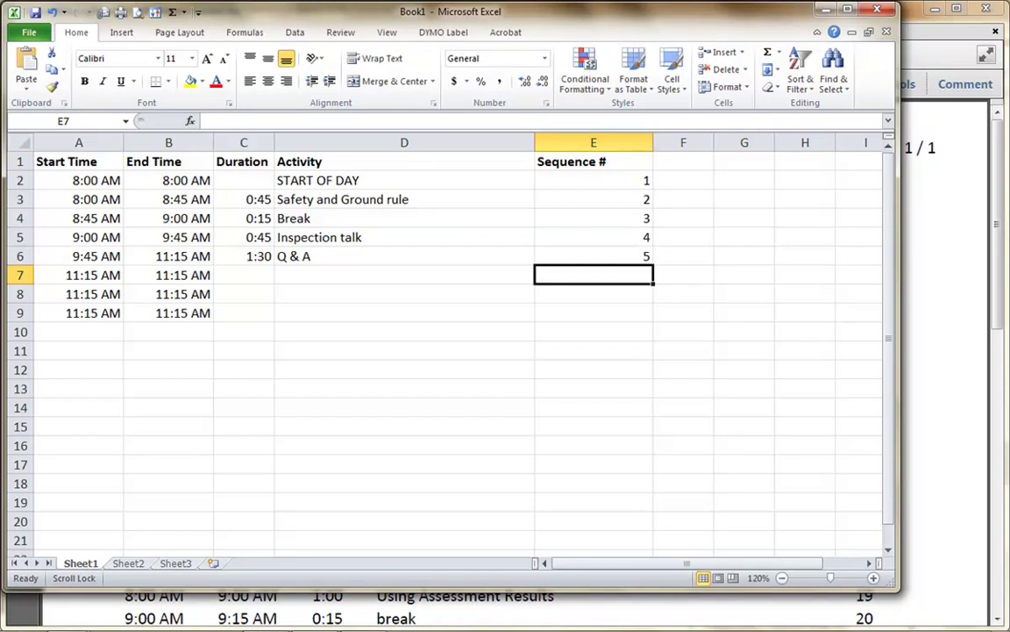
Step: Try a 9:00 end time for START OF DAY in B2, and undo the change
click(168, 180)
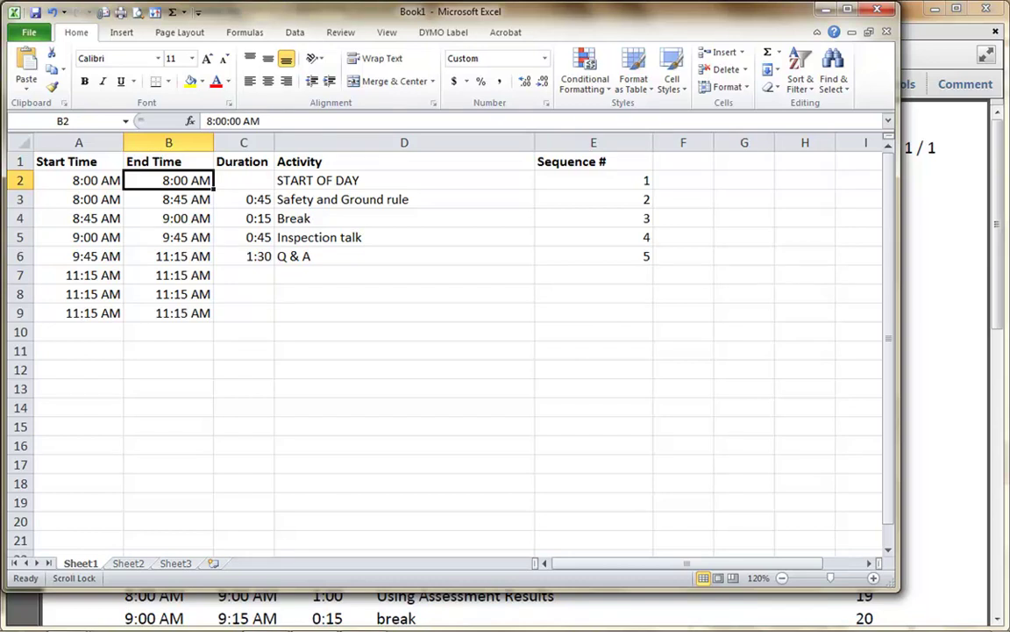
text(9)
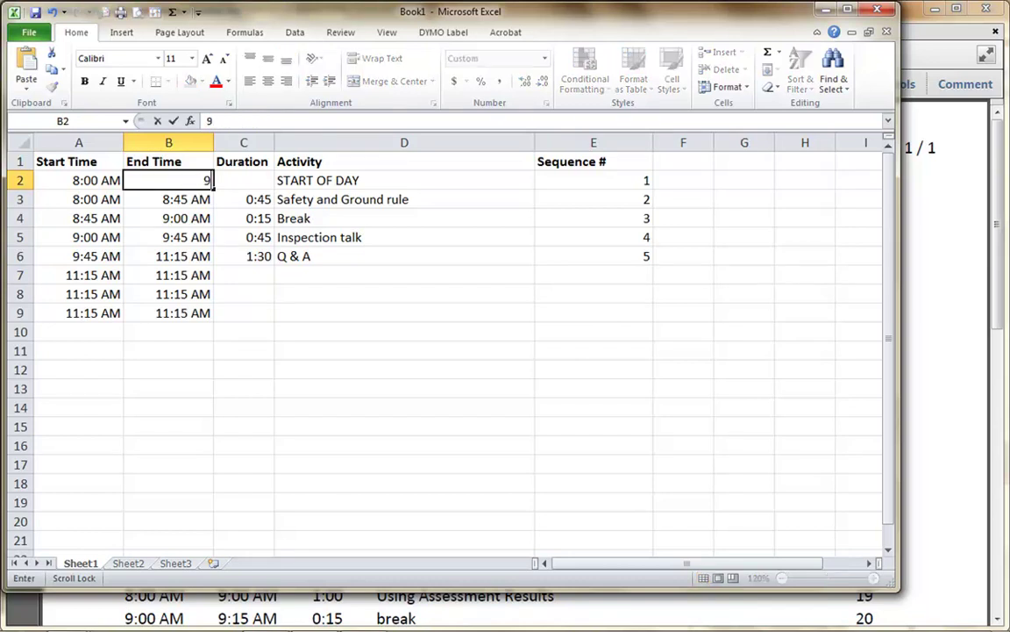
text(:00)
key(Return)
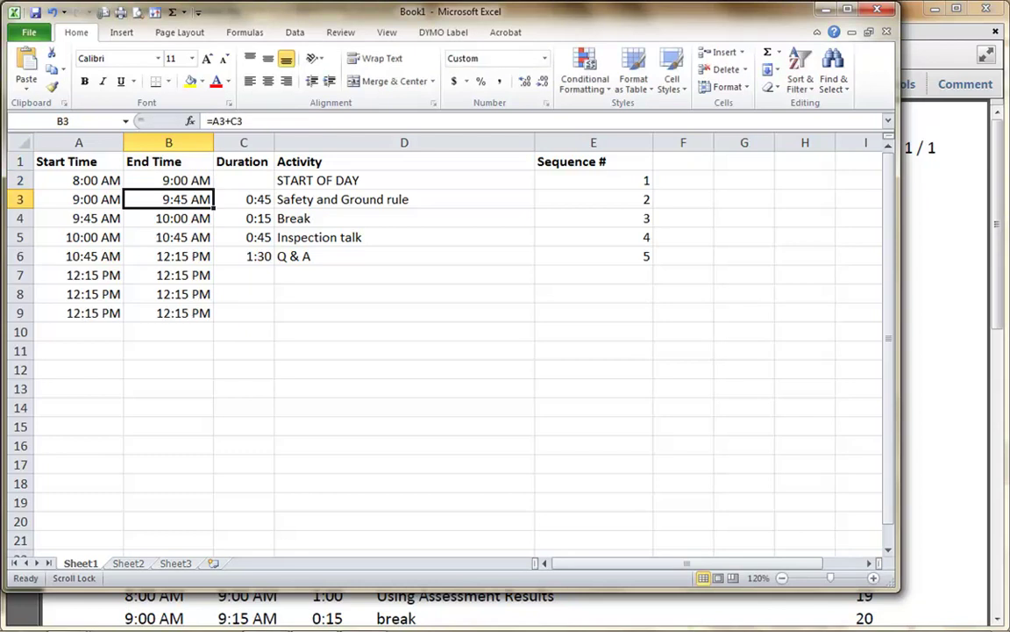
key(ctrl+z)
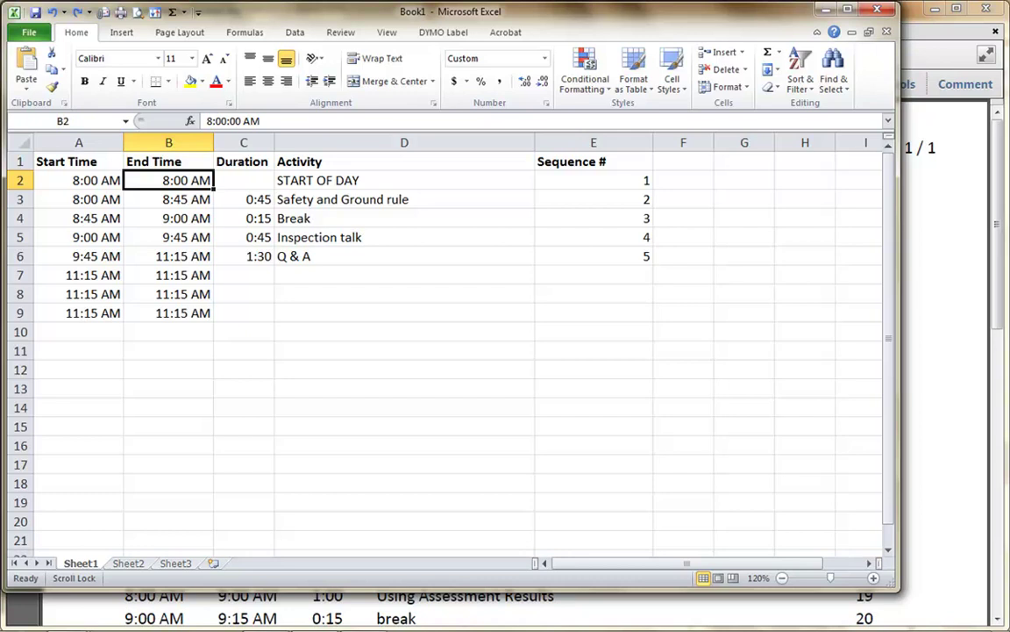
Step: Clear the sequence number of START OF DAY in E2
click(593, 237)
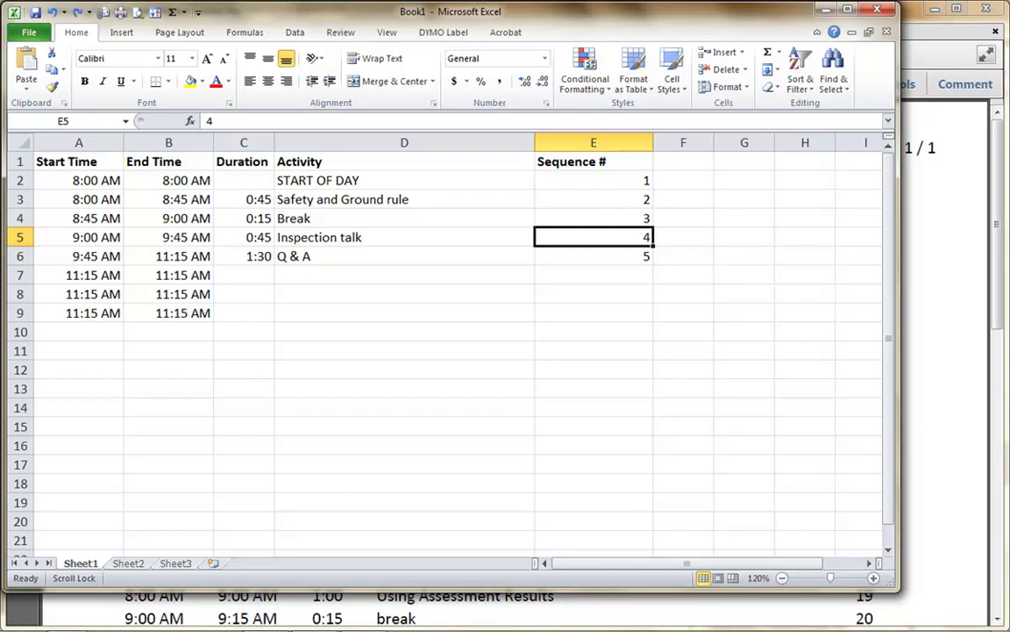
click(593, 180)
key(BackSpace)
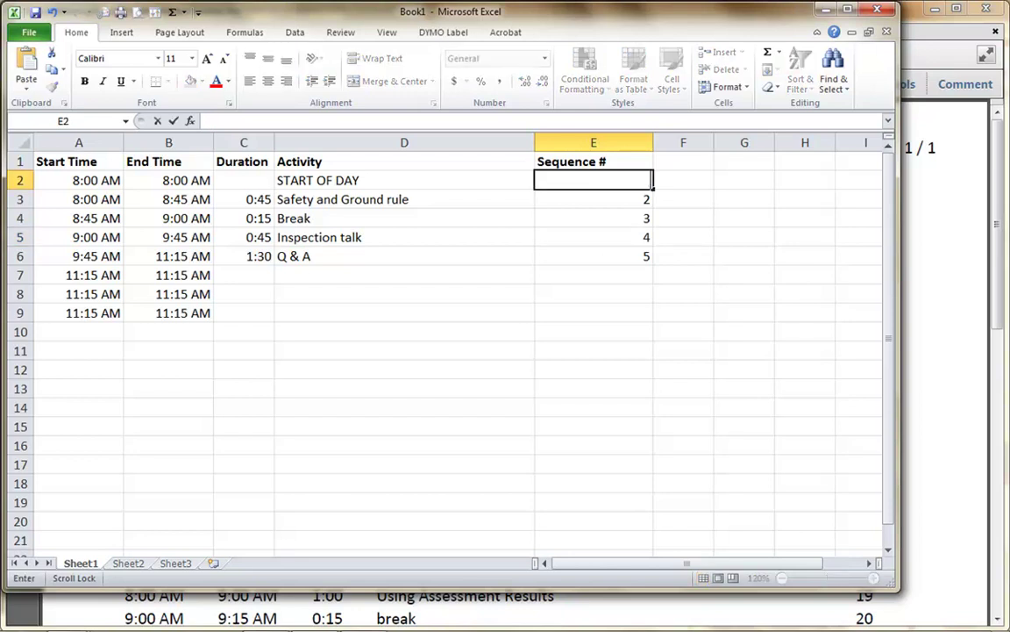
scroll(586, 145, down, 1)
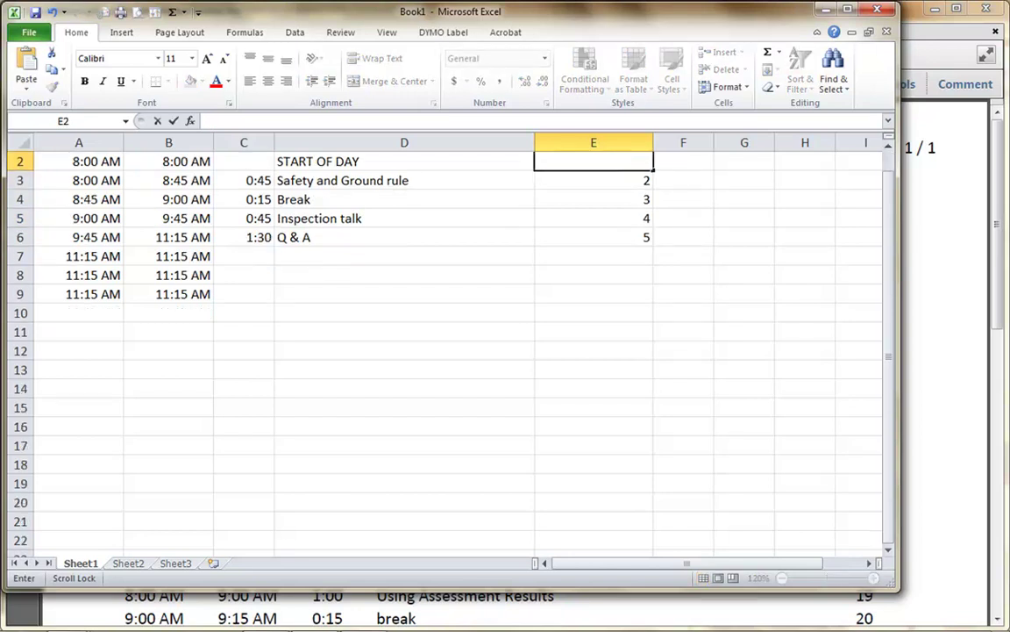
key(Return)
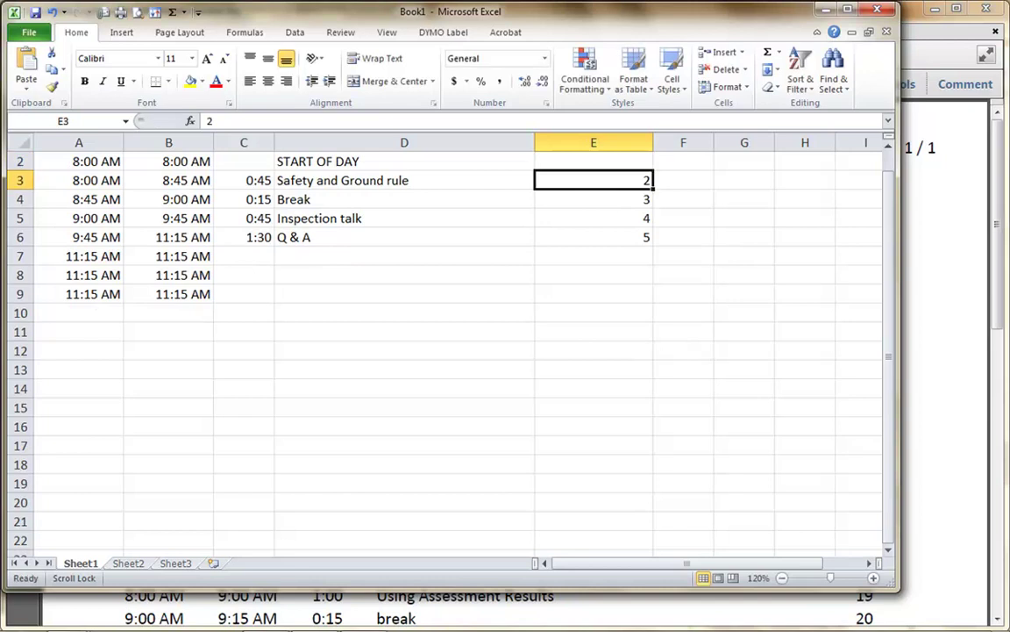
Step: Renumber the activities from Safety and Ground rule to Q & A as 1, 2, 3 and 4 in E3 through E6
text(1)
key(Return)
text(2)
key(Return)
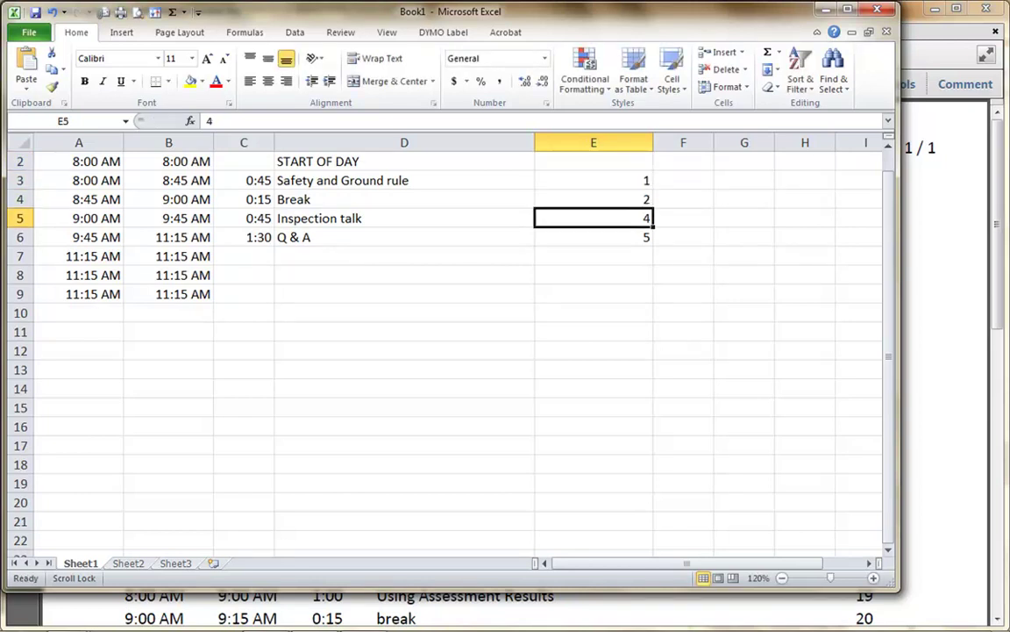
text(3)
key(Return)
text(4)
key(Return)
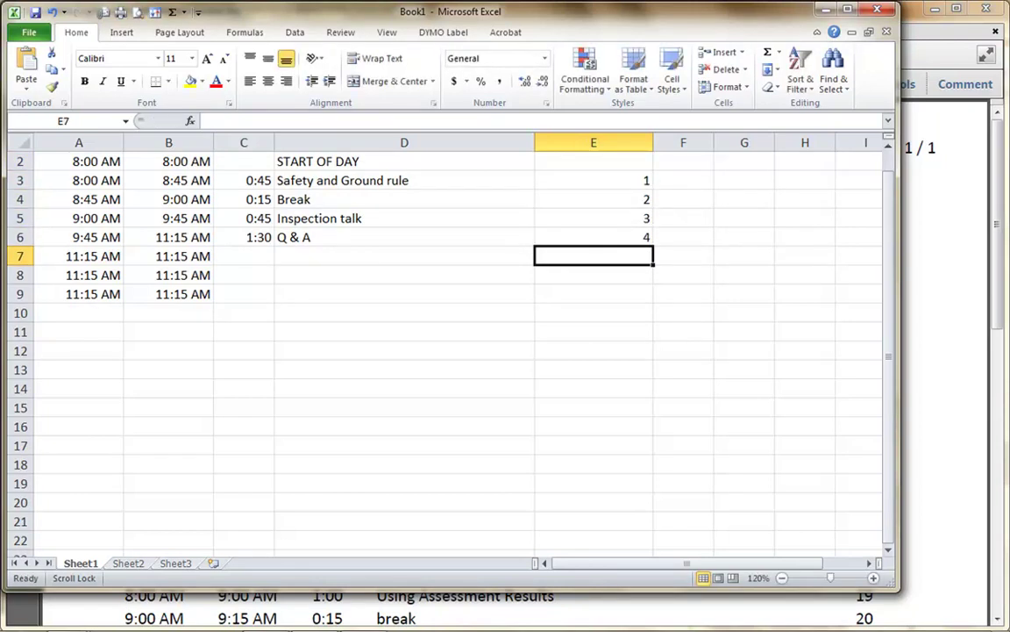
drag(888, 356, 888, 338)
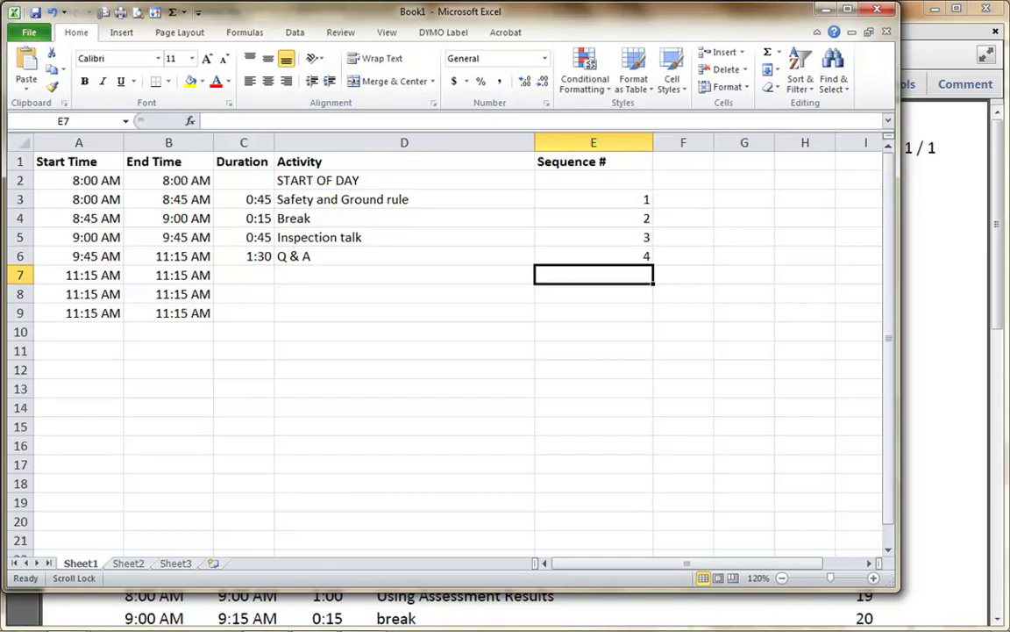
Step: Try sequence number 1 for Inspection talk in E5, and replace it with 2
click(593, 237)
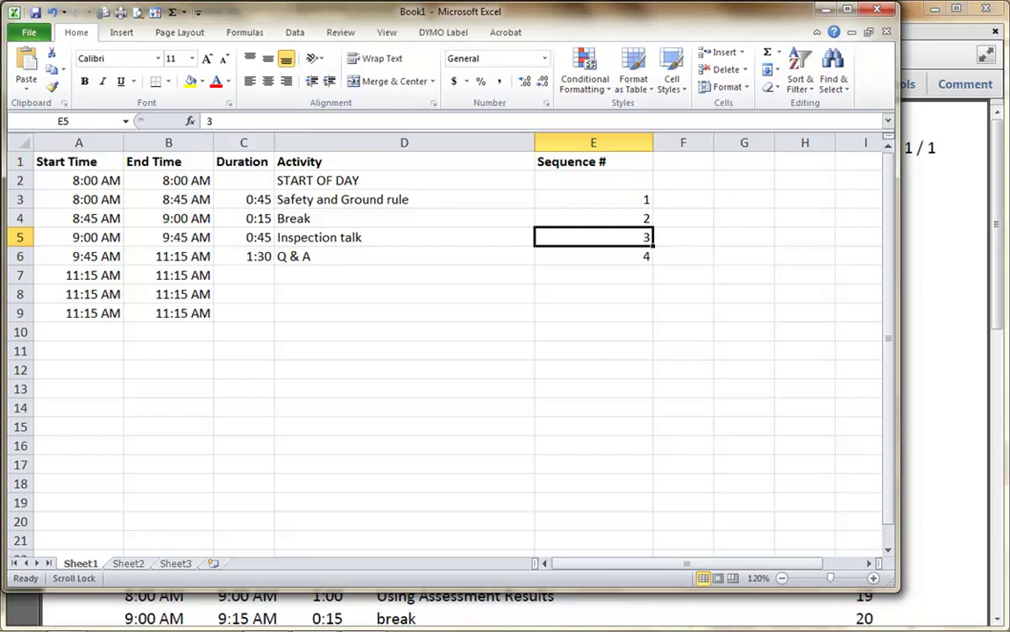
text(1)
key(Return)
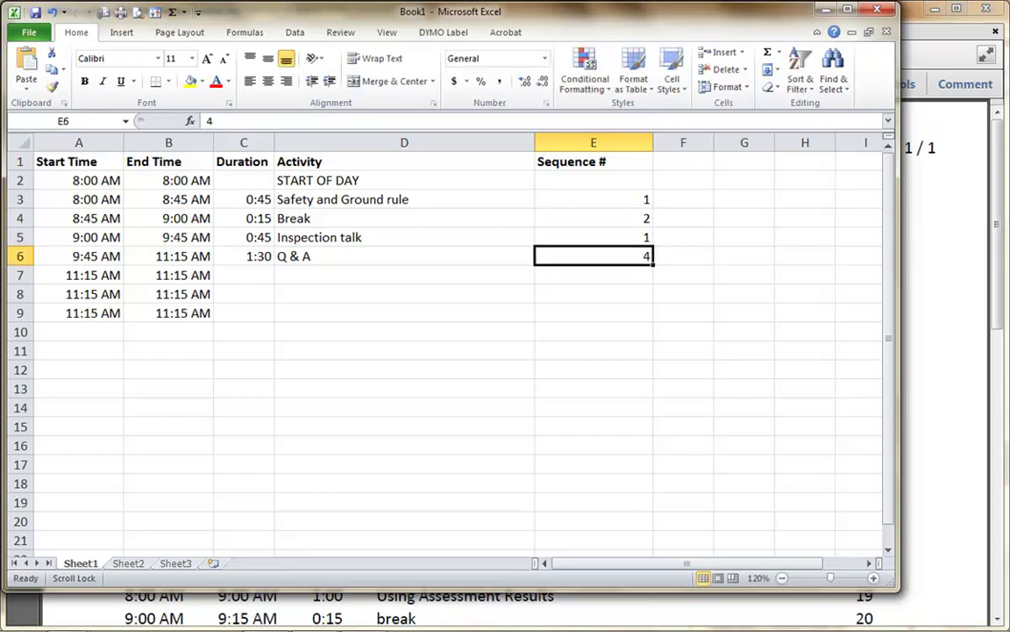
right_click(643, 238)
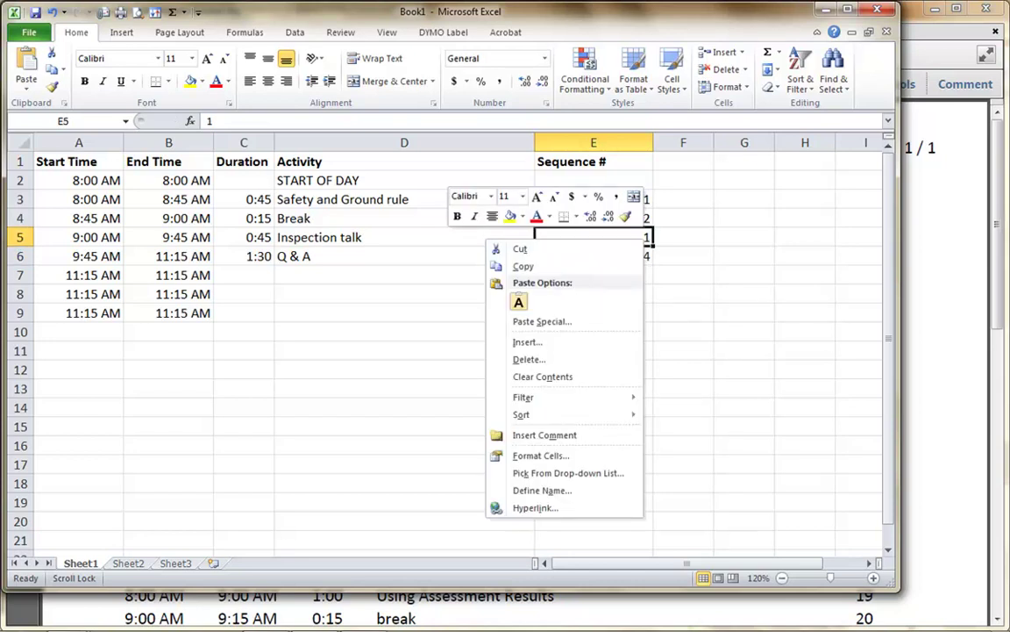
key(Escape)
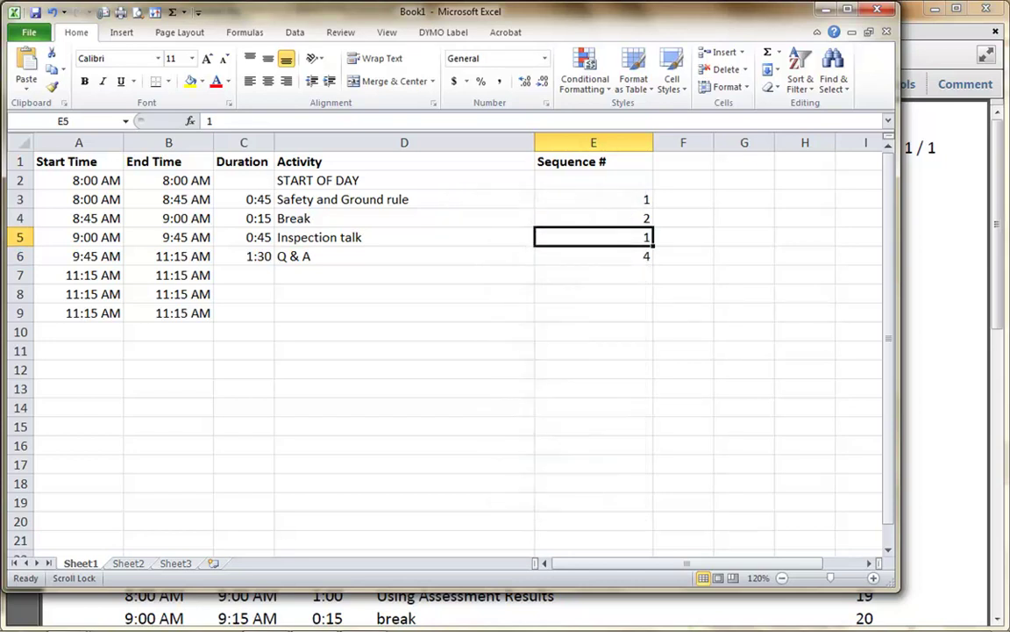
text(2)
key(Return)
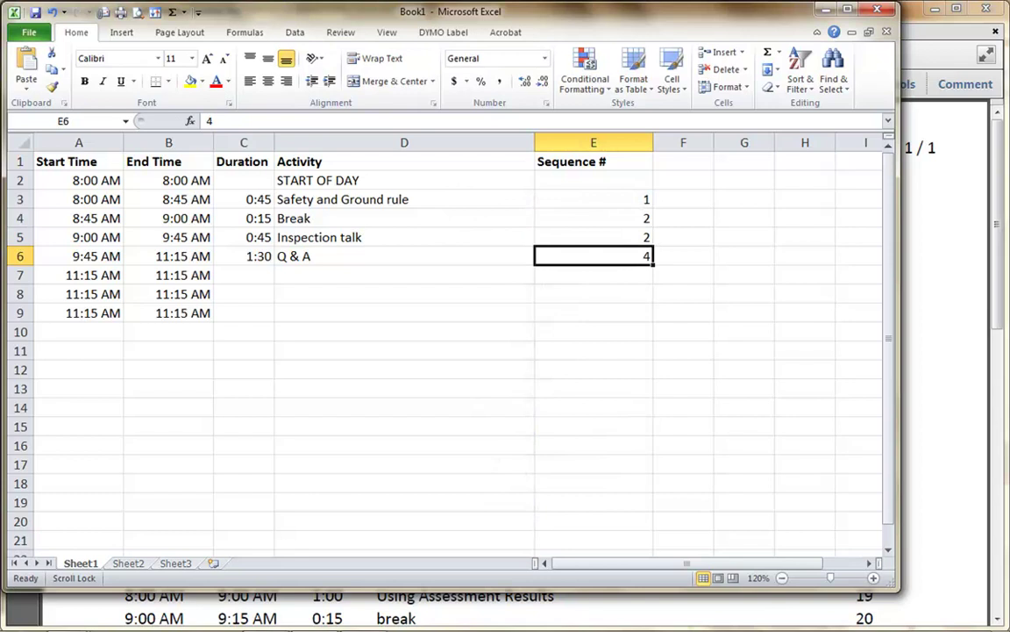
Step: Set the sequence number of Break in E4 to 3 and of Safety and Ground rule in E3 to 4
click(593, 218)
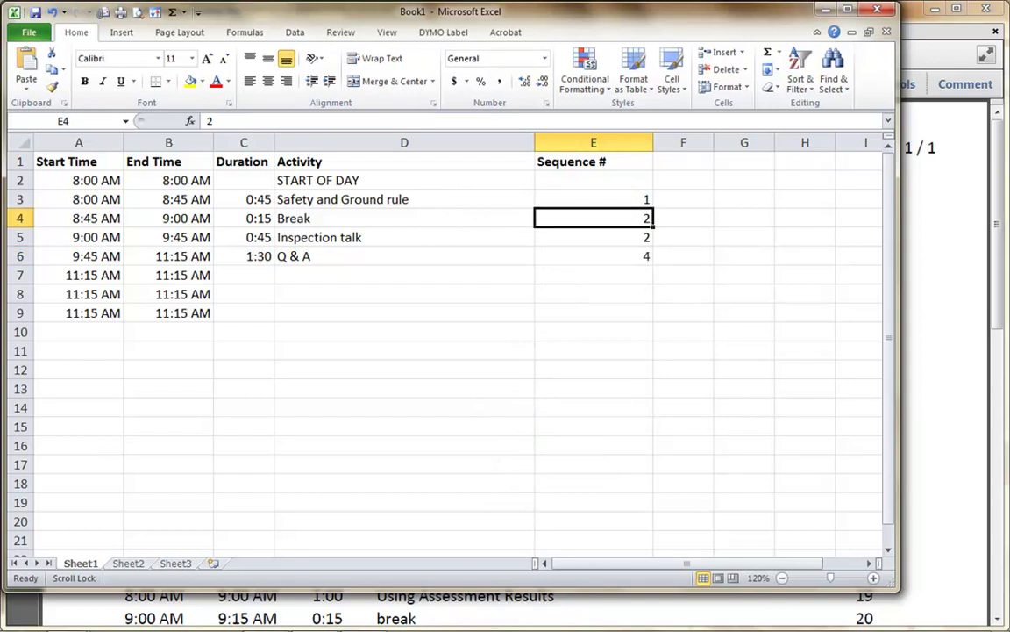
text(3)
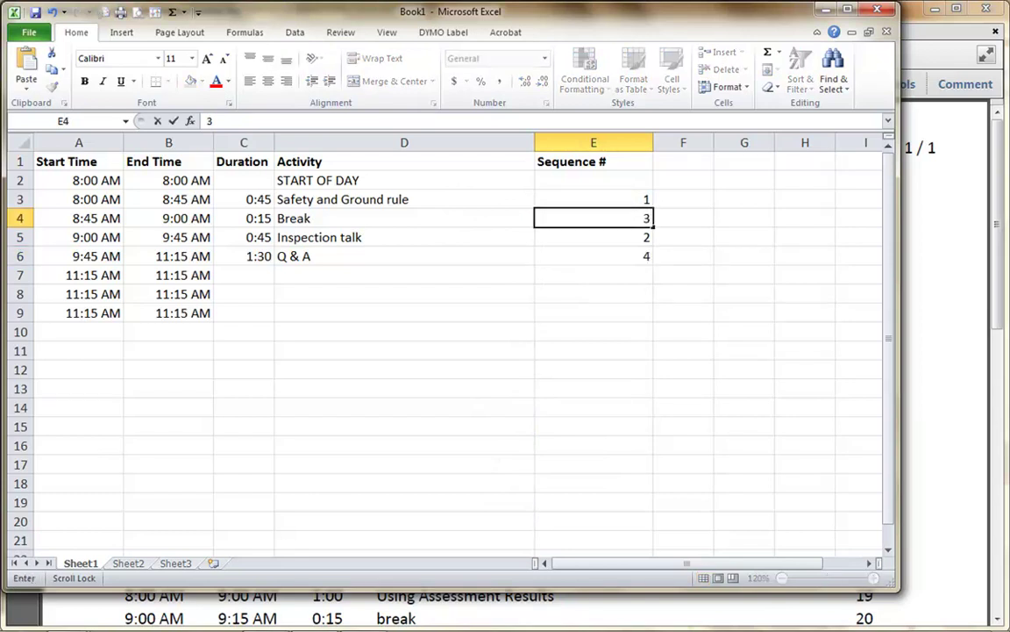
key(Up)
text(4)
key(Return)
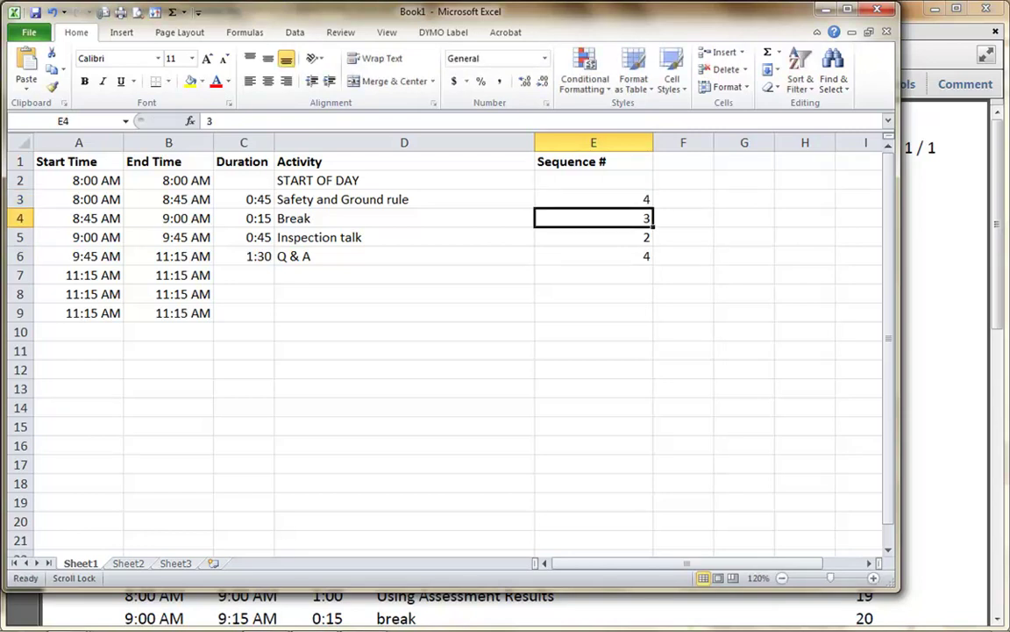
Step: Set the sequence number of Inspection talk in E5 to 1 and of Q & A in E6 to 2
click(593, 256)
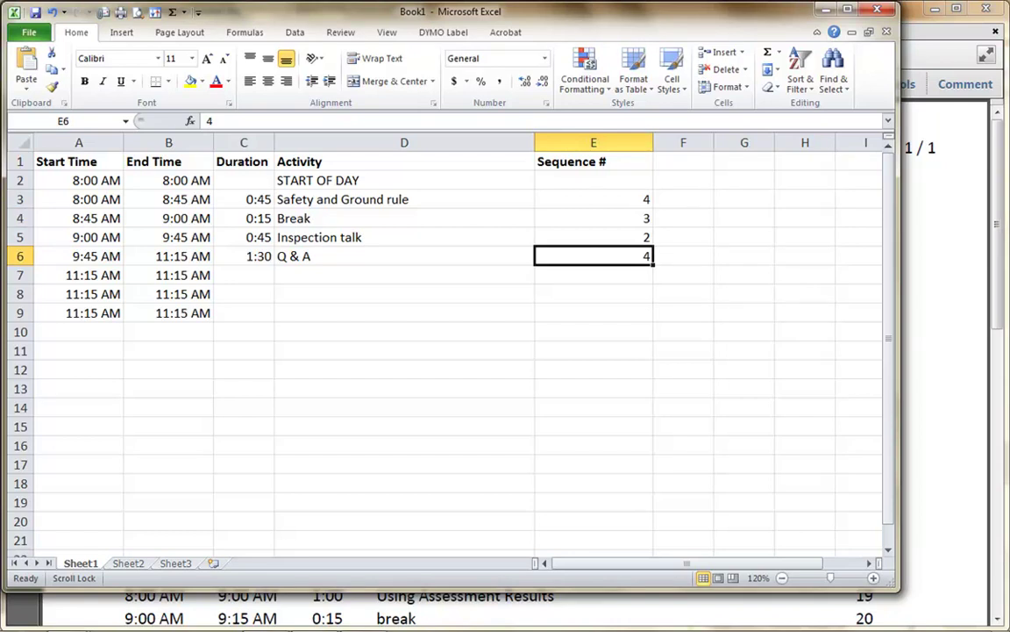
click(593, 237)
text(1)
key(Return)
text(2)
key(Return)
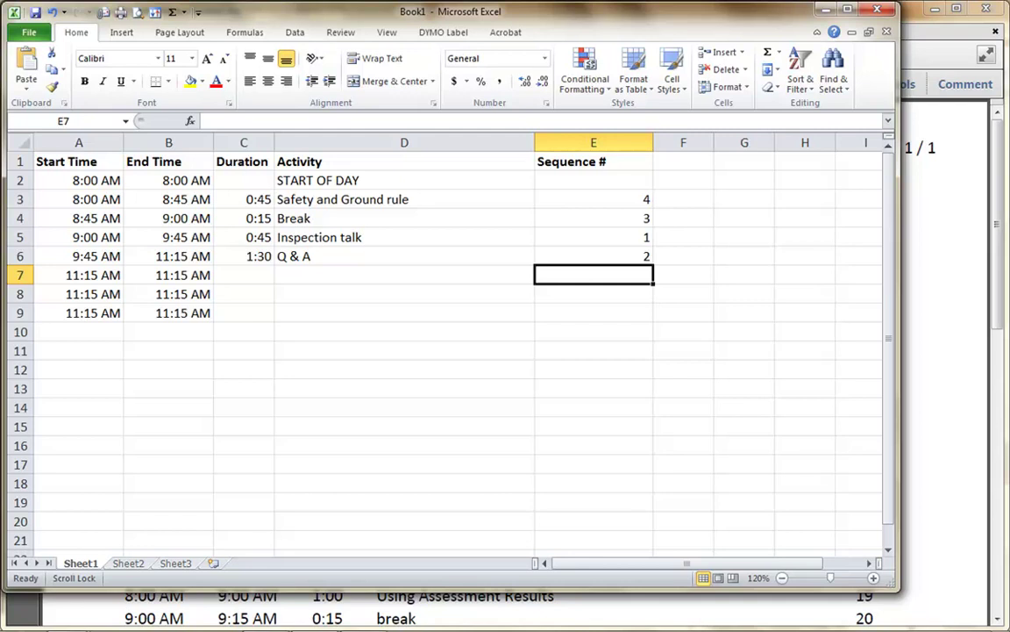
Step: Try sorting C1:E6 with headers by Sequence # from smallest to largest, and undo the sort
click(593, 256)
drag(593, 256, 474, 236)
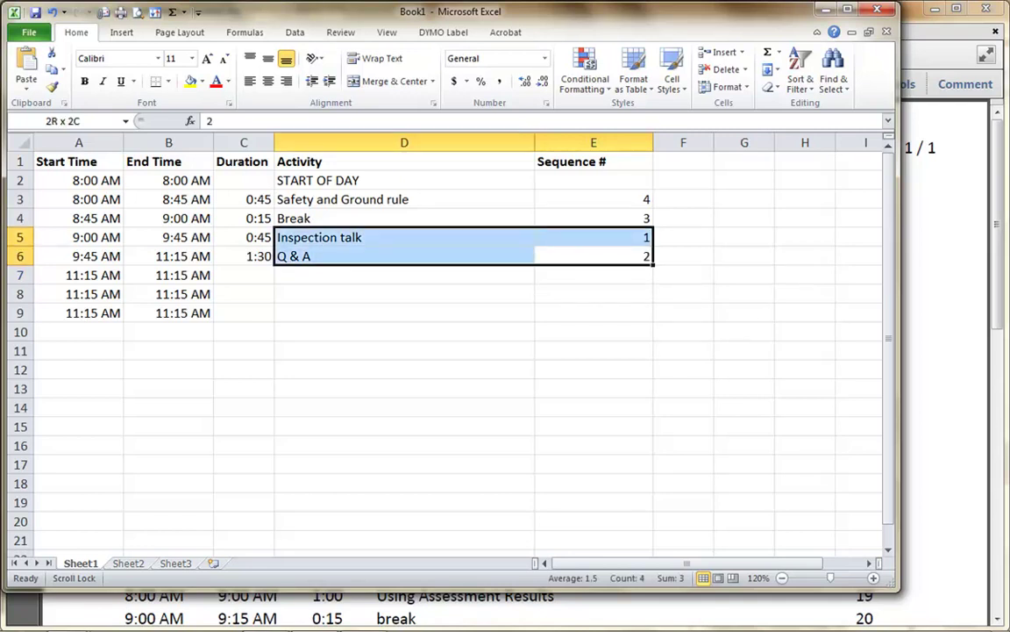
drag(403, 237, 244, 161)
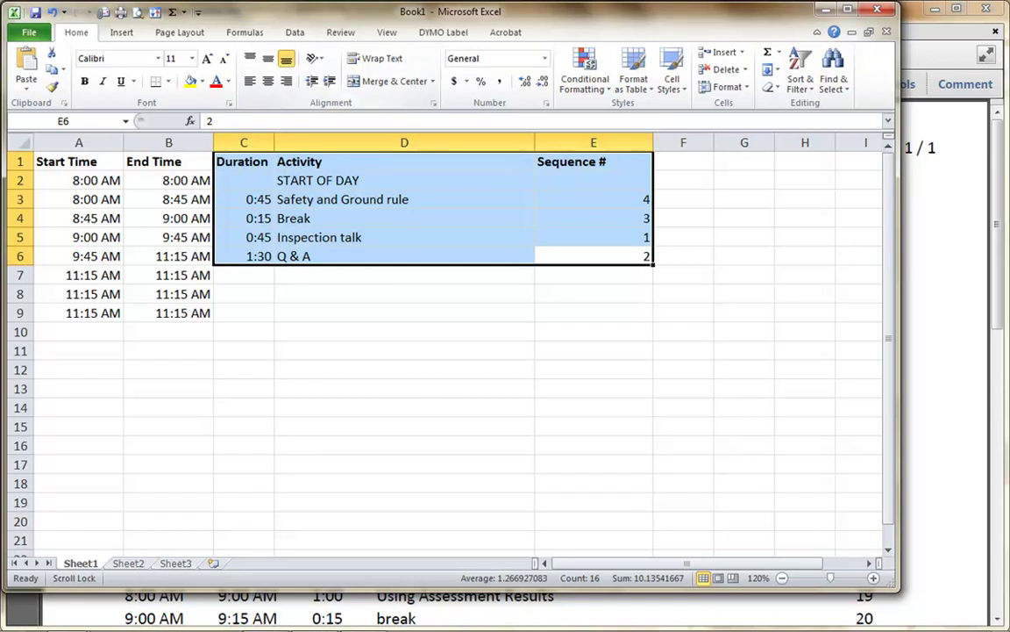
click(295, 32)
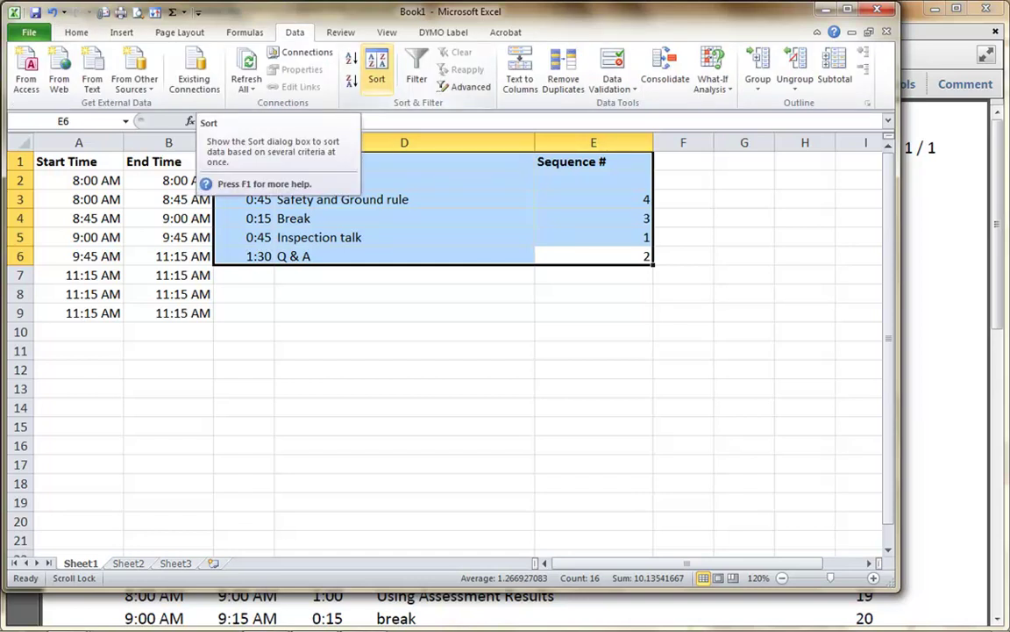
click(377, 70)
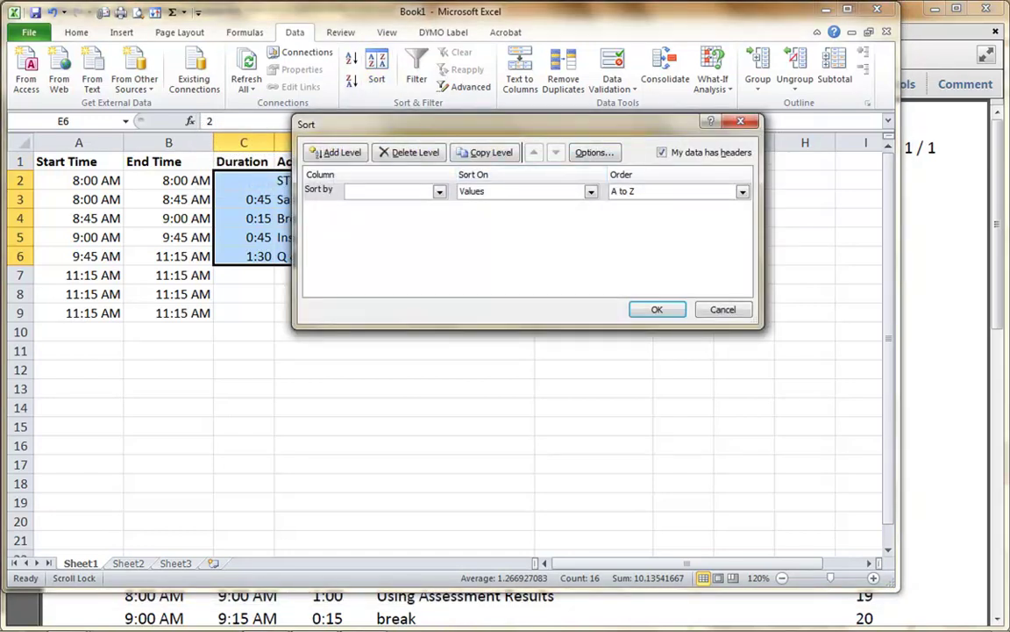
click(662, 152)
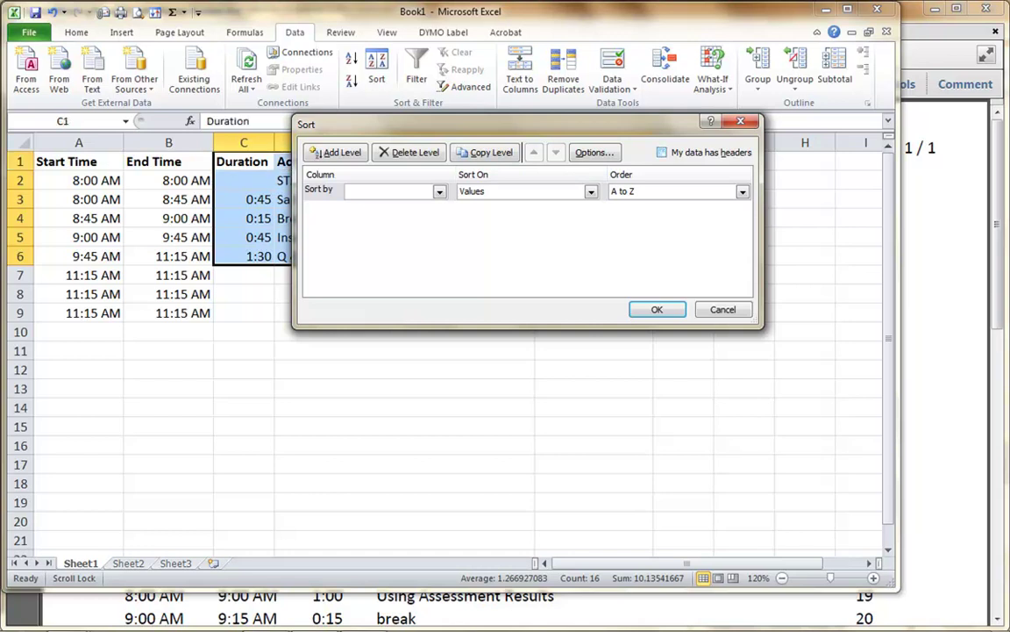
click(663, 152)
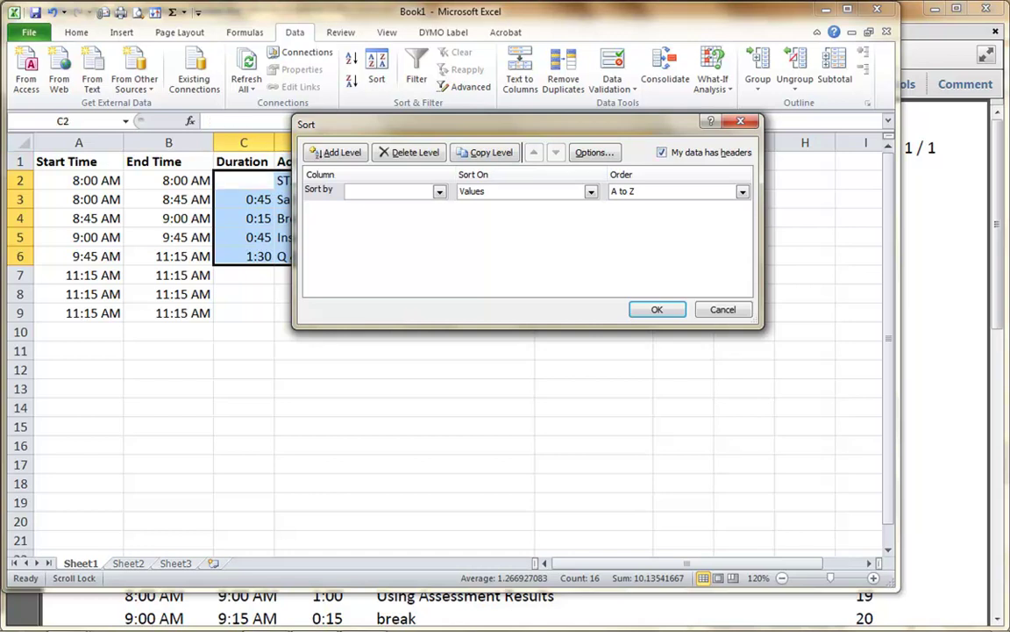
click(439, 191)
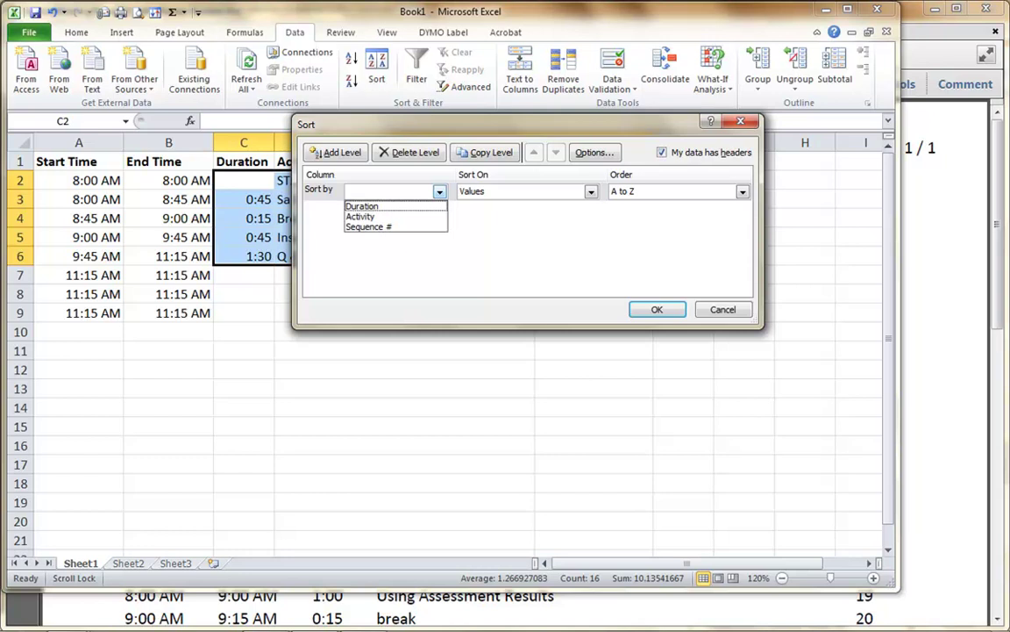
key(Down)
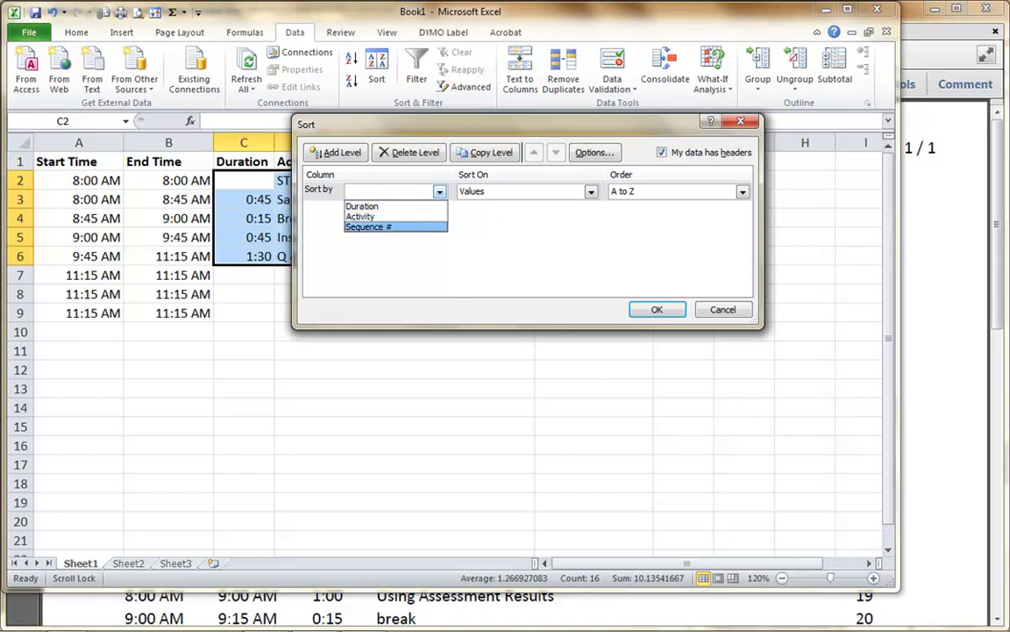
key(Return)
drag(439, 124, 384, 314)
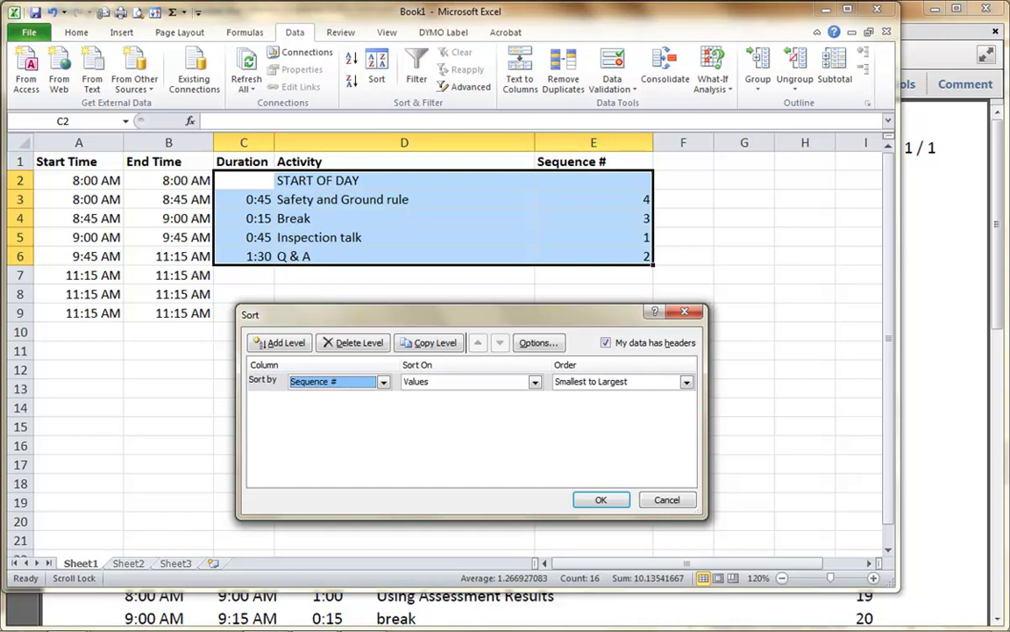
key(Return)
key(shift+Tab)
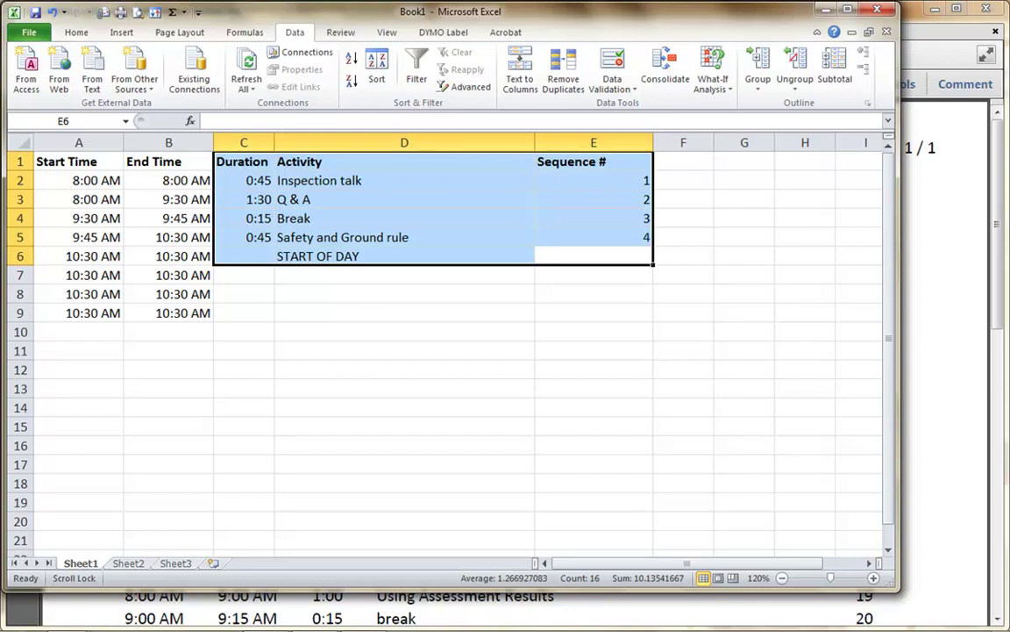
key(ctrl+z)
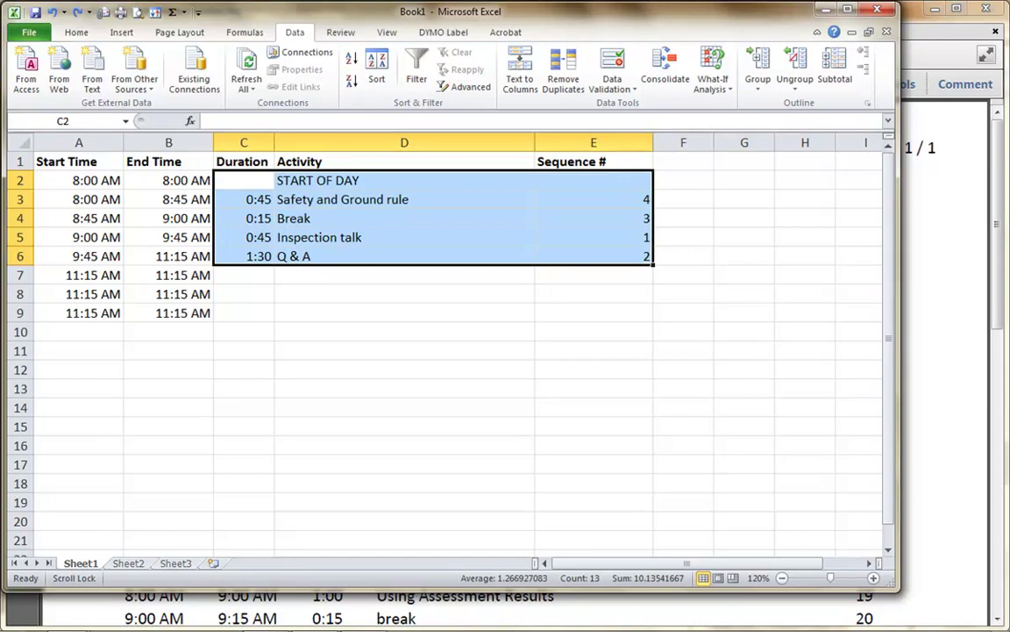
Step: Sort the activity rows in C2:E6 by Duration values from smallest to largest, treating row 1 as headers
click(376, 70)
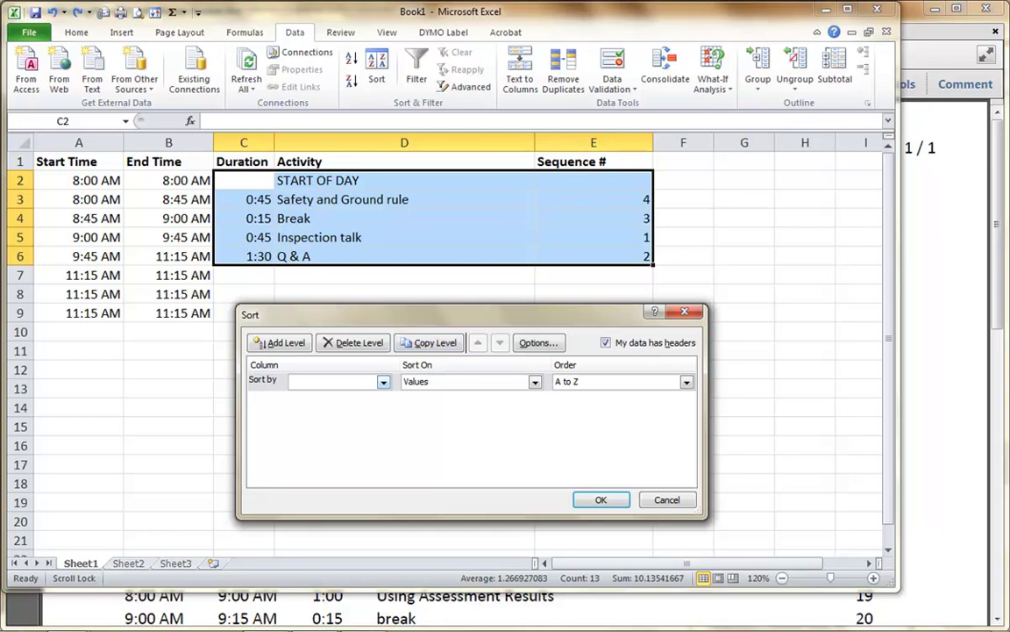
click(383, 382)
click(333, 396)
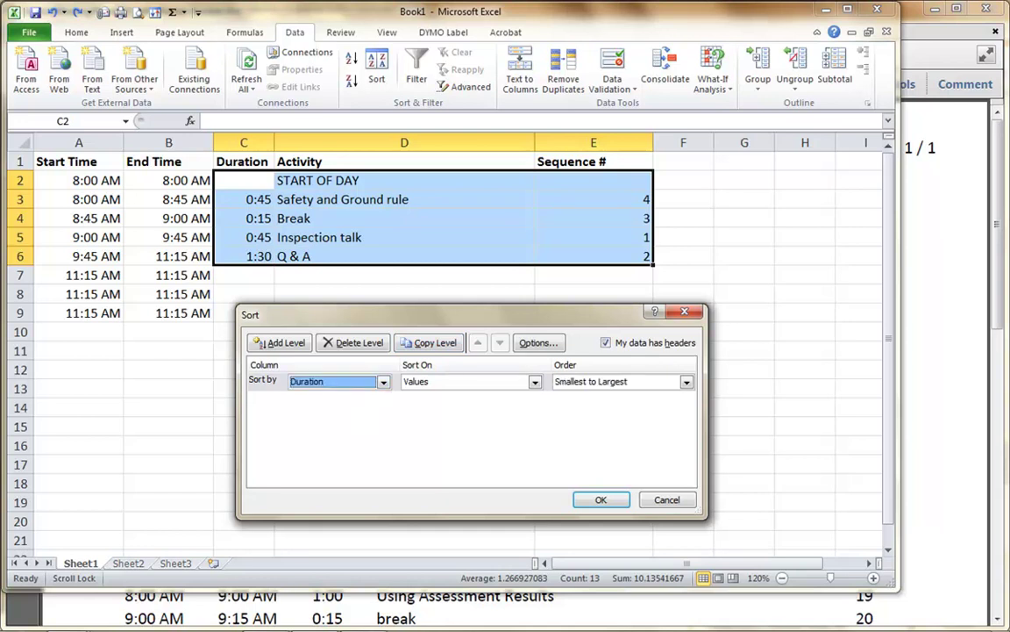
key(Return)
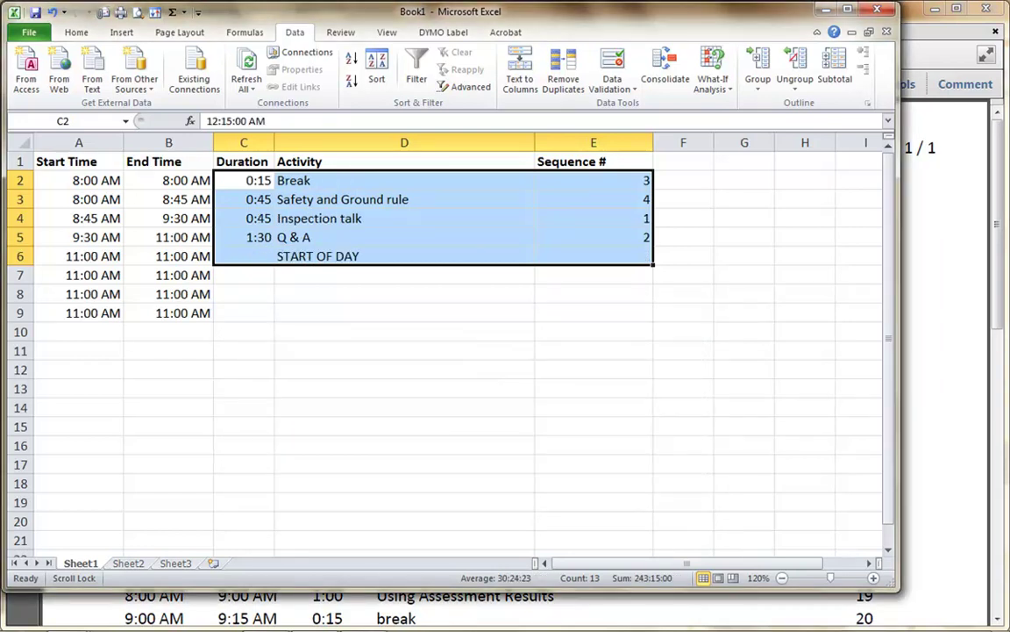
Step: Check the sample agenda in the AgendaMeetingPlanner PDF in Acrobat, and back in Excel set the start time in A8 to 8:00 AM
key(alt+Tab)
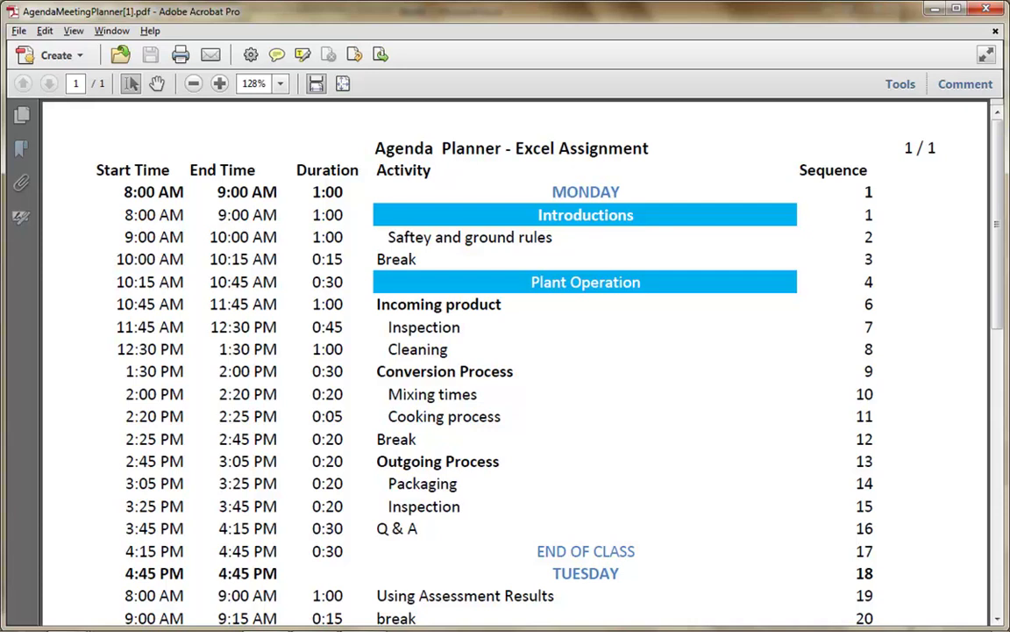
key(alt+Tab)
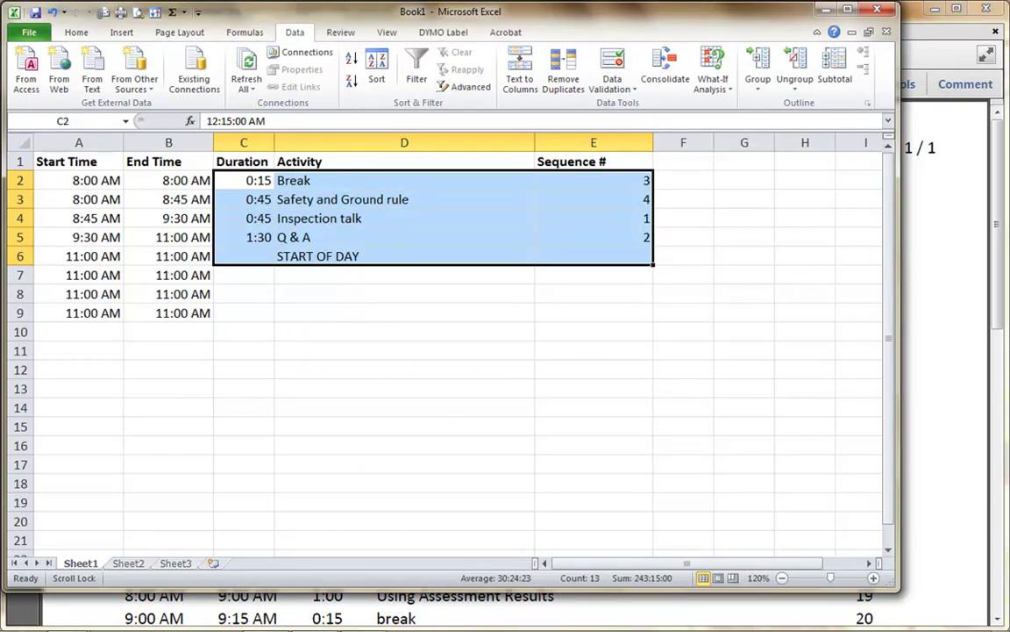
click(78, 294)
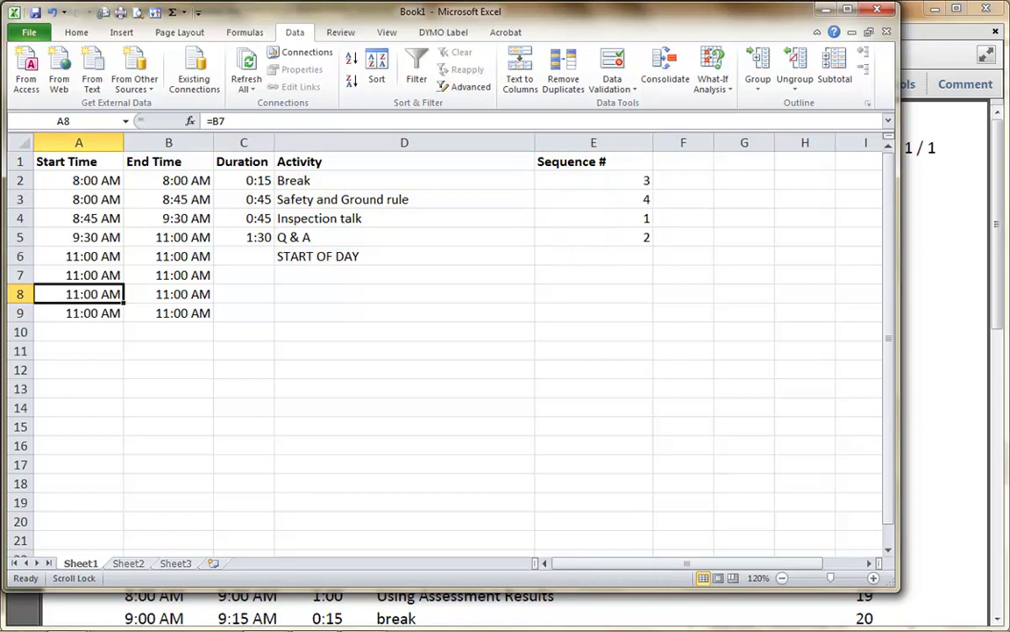
text(8:00 am)
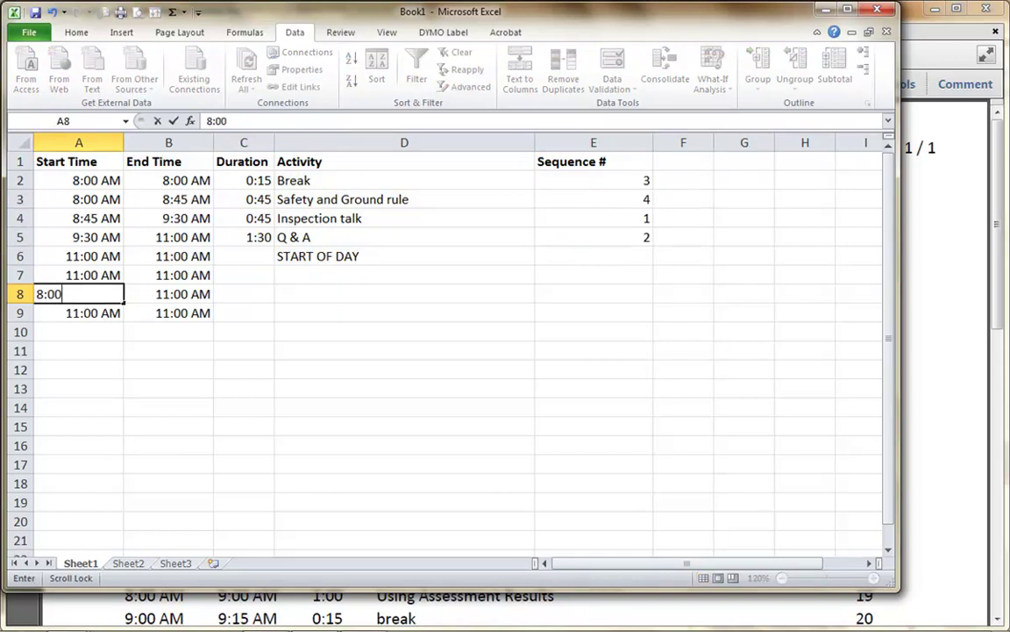
key(Return)
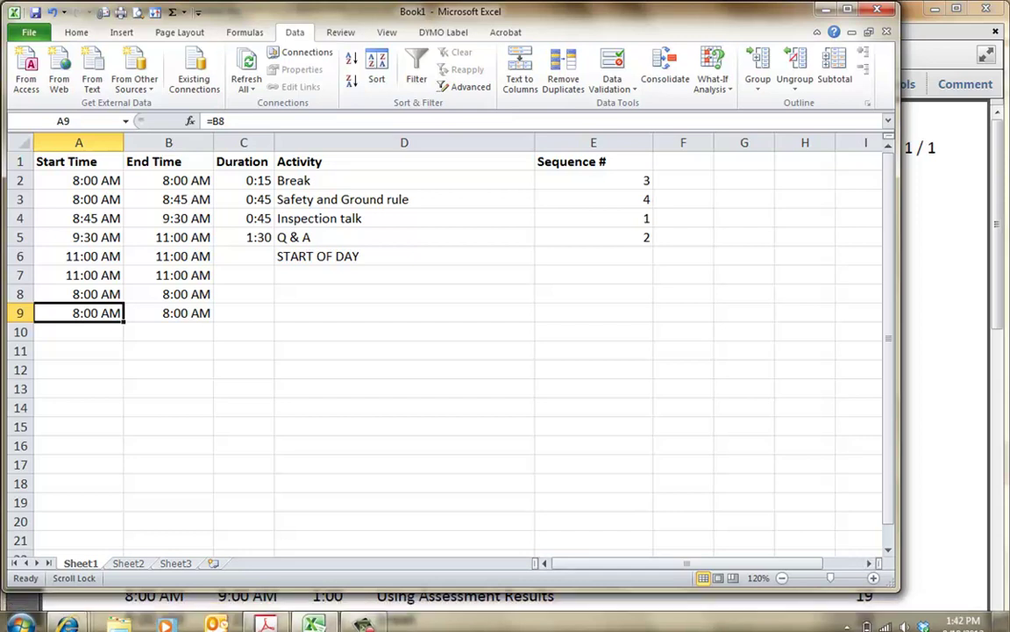
click(364, 617)
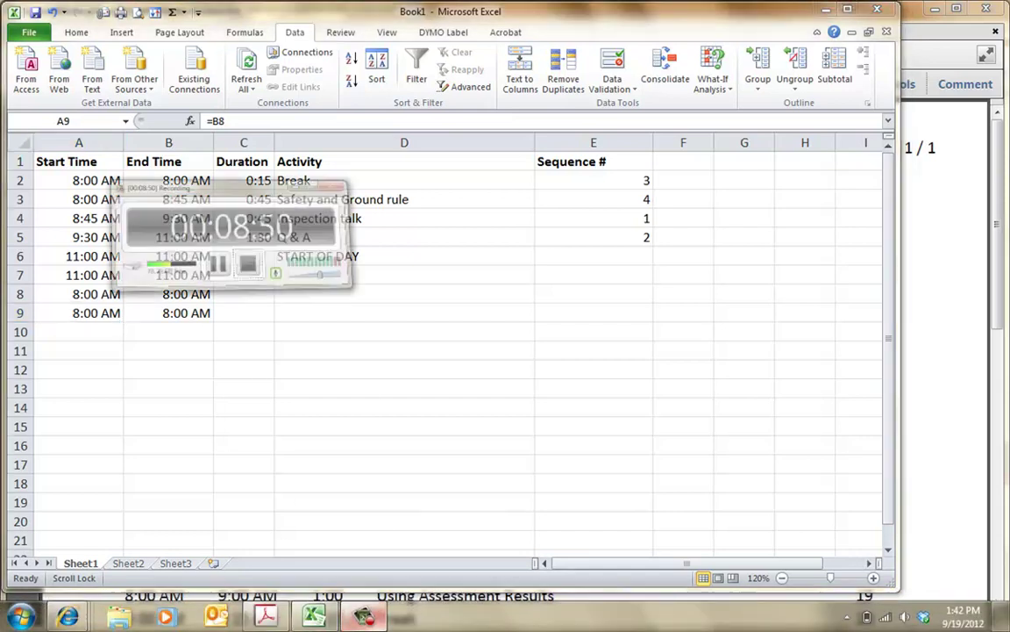